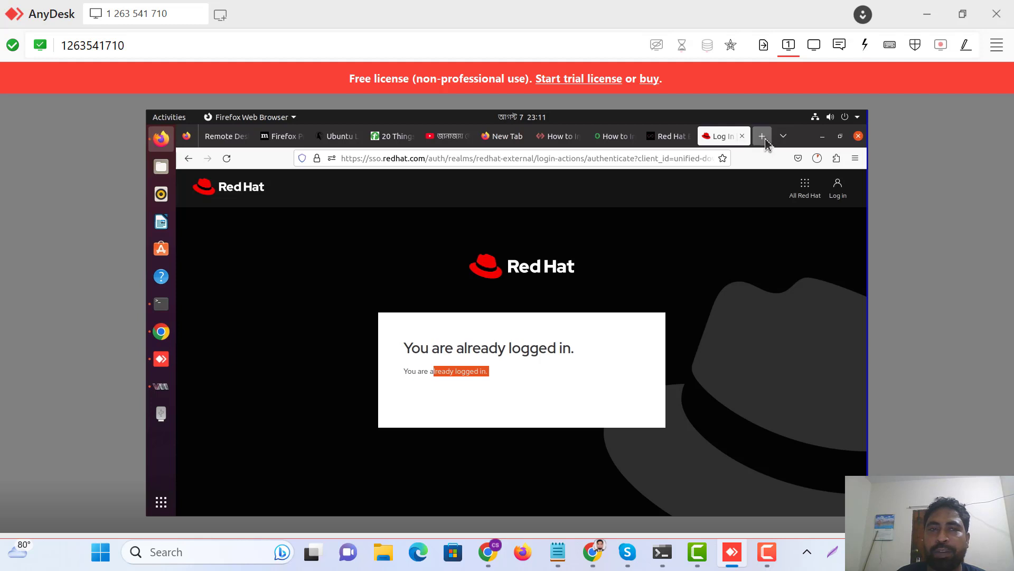
# Google 'redhat download' in a new tab and open the Red Hat Enterprise Linux Download result.
pyautogui.click(765, 138)
pyautogui.write('google.com')
pyautogui.click(337, 180)
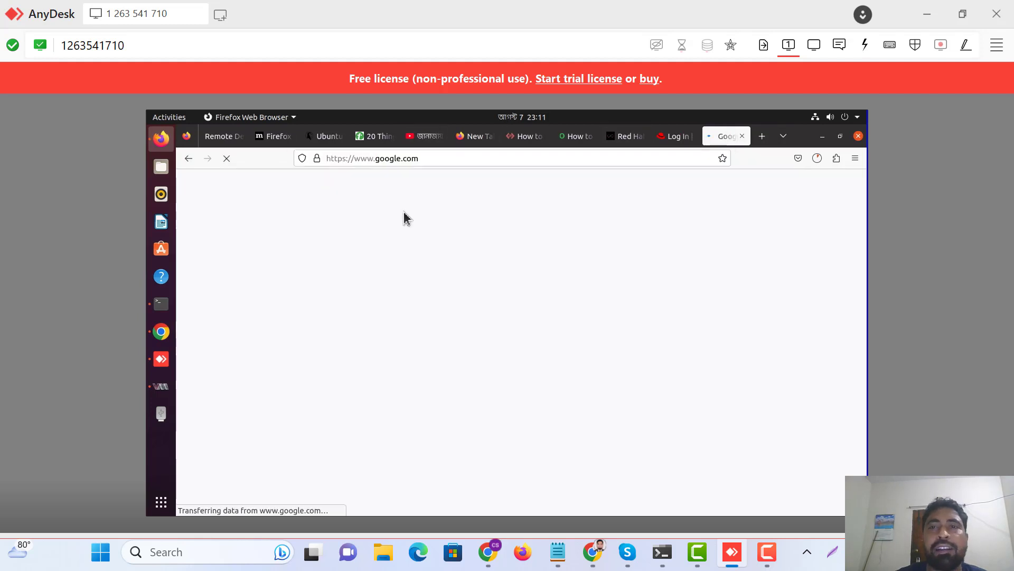
pyautogui.write('red')
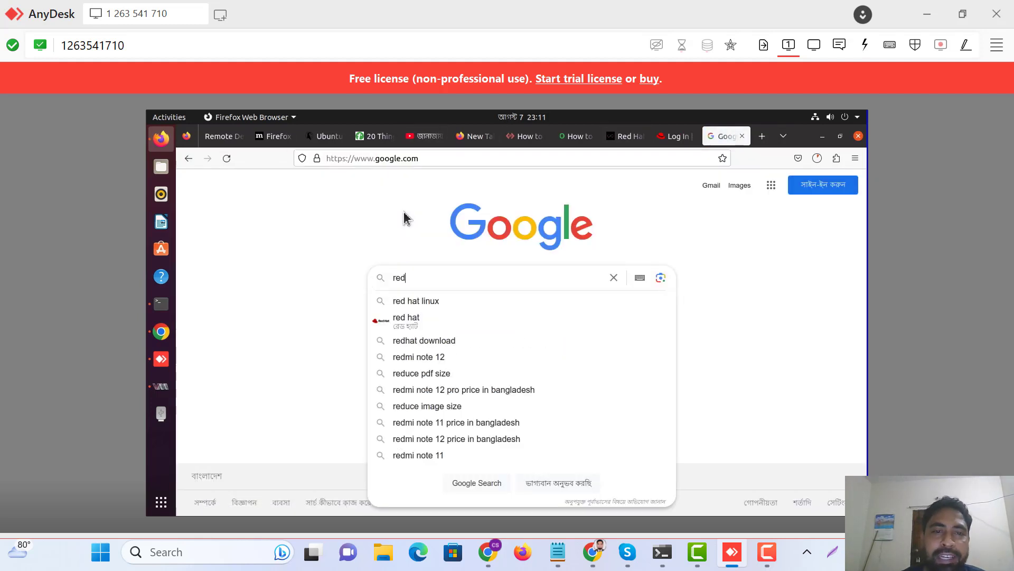
pyautogui.click(421, 342)
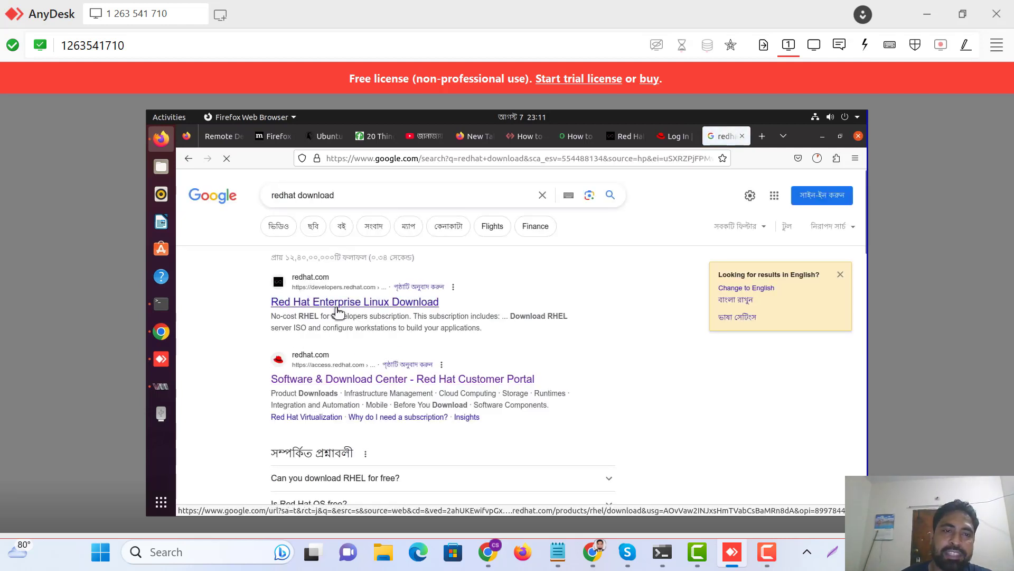
pyautogui.click(336, 306)
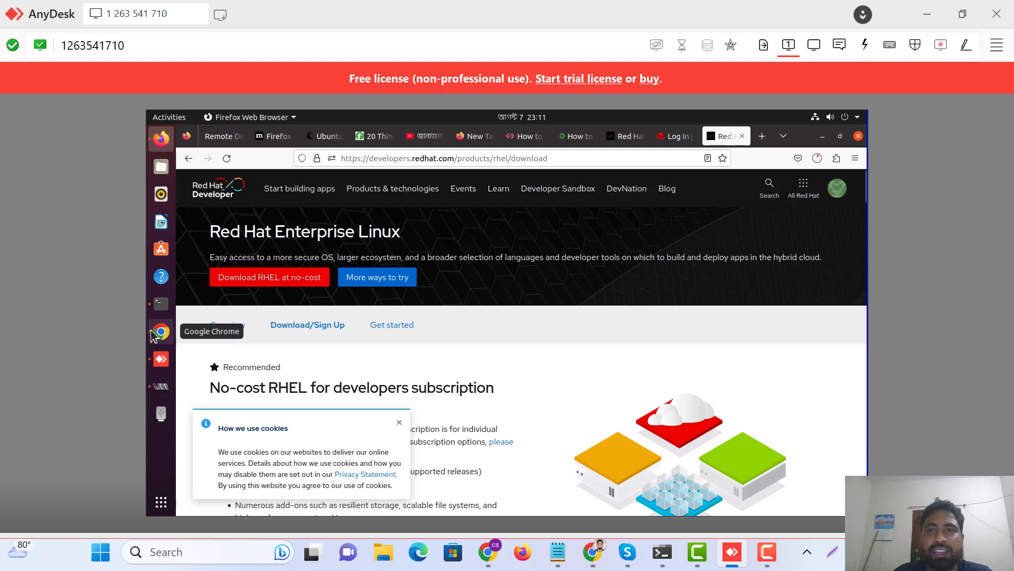
# Open YouTube in a new tab and show the channel's playlists.
pyautogui.click(761, 135)
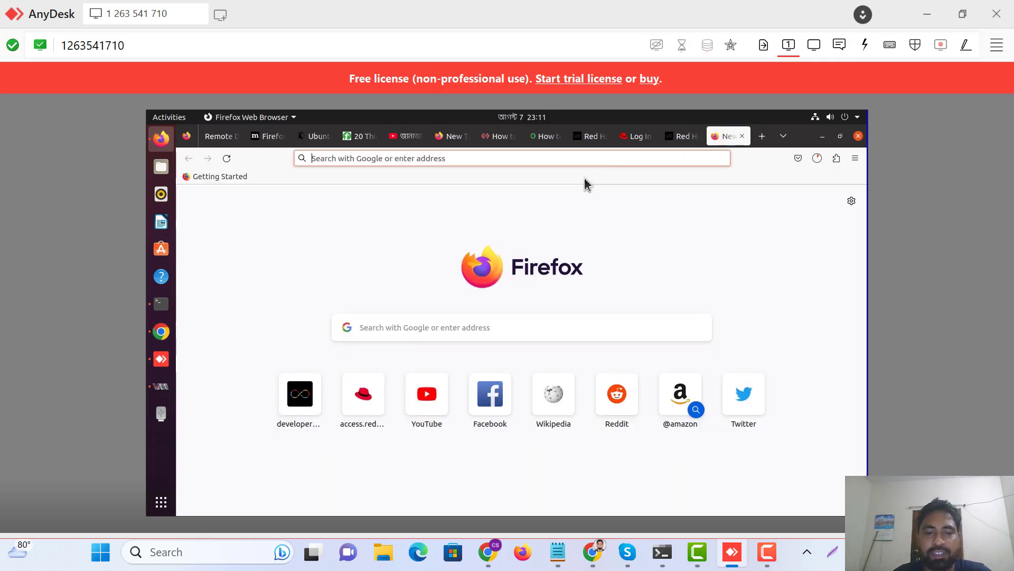
pyautogui.write('youtube.com/SilentSolution')
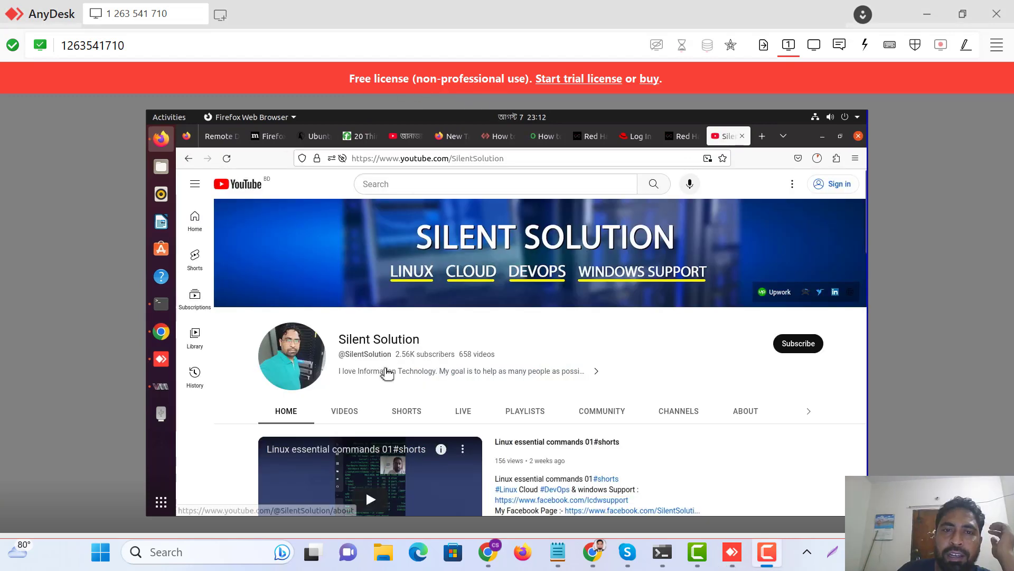
pyautogui.scroll(-5, 388, 370)
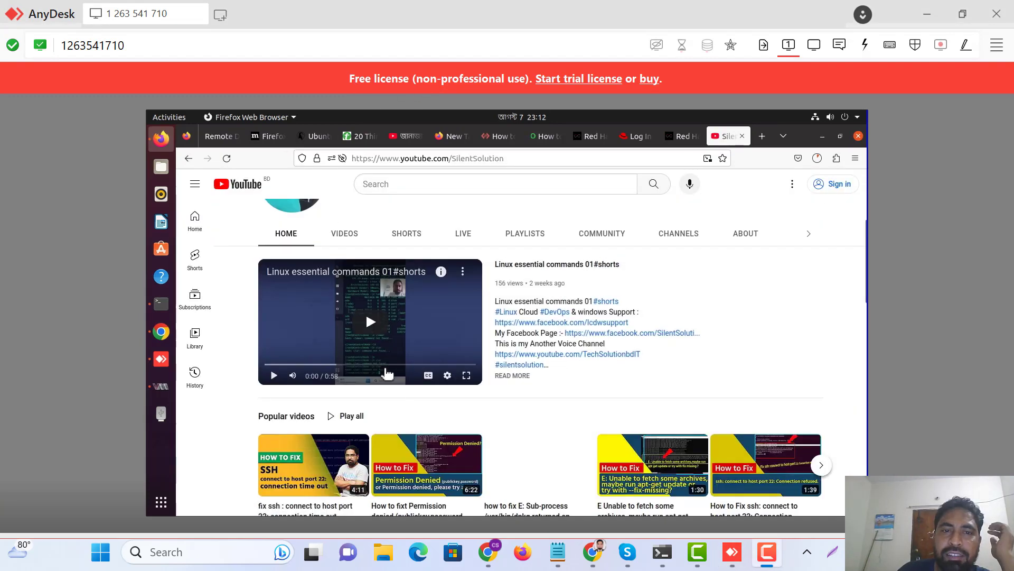
pyautogui.scroll(5, 387, 373)
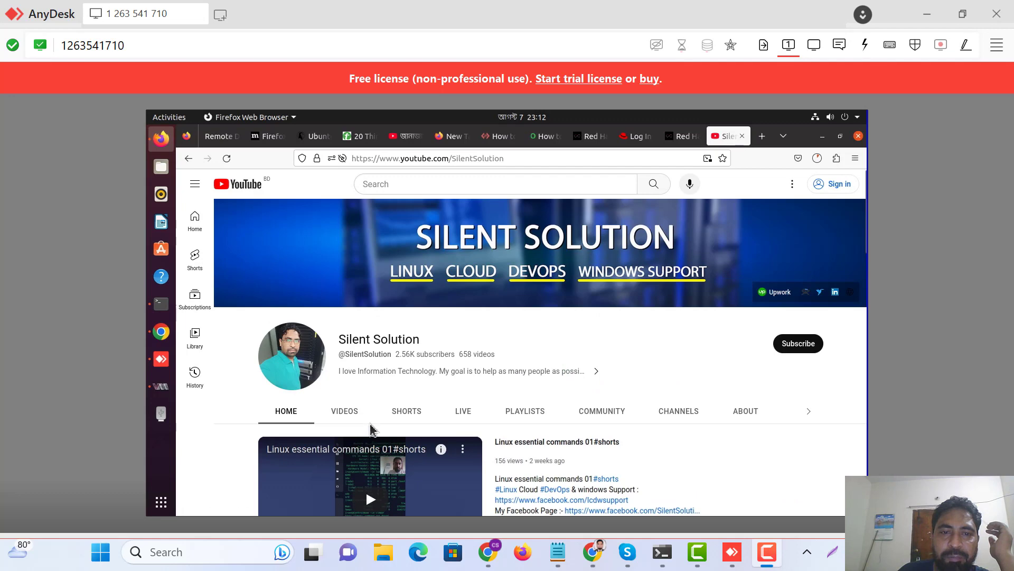
pyautogui.click(525, 414)
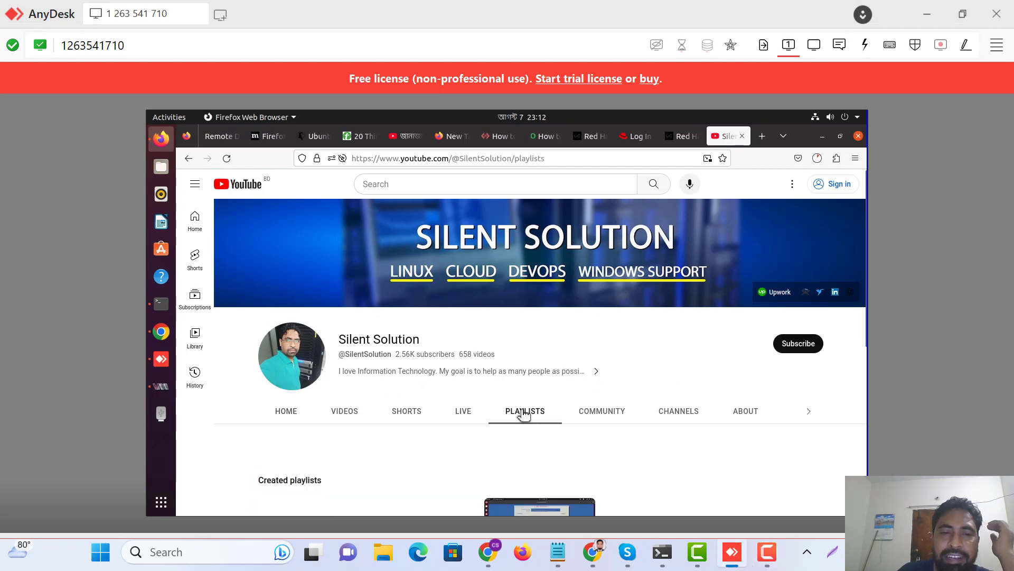
pyautogui.scroll(-5, 523, 415)
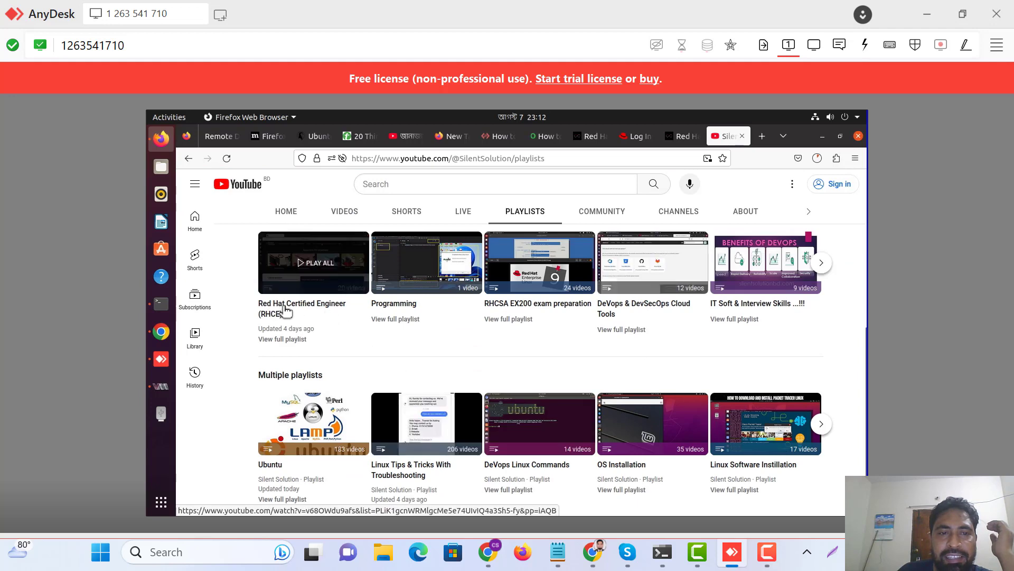
# Play the Red Hat Certified Engineer (RHCE) playlist, pause its ad, and switch to Virtual Machine Manager.
pyautogui.click(289, 312)
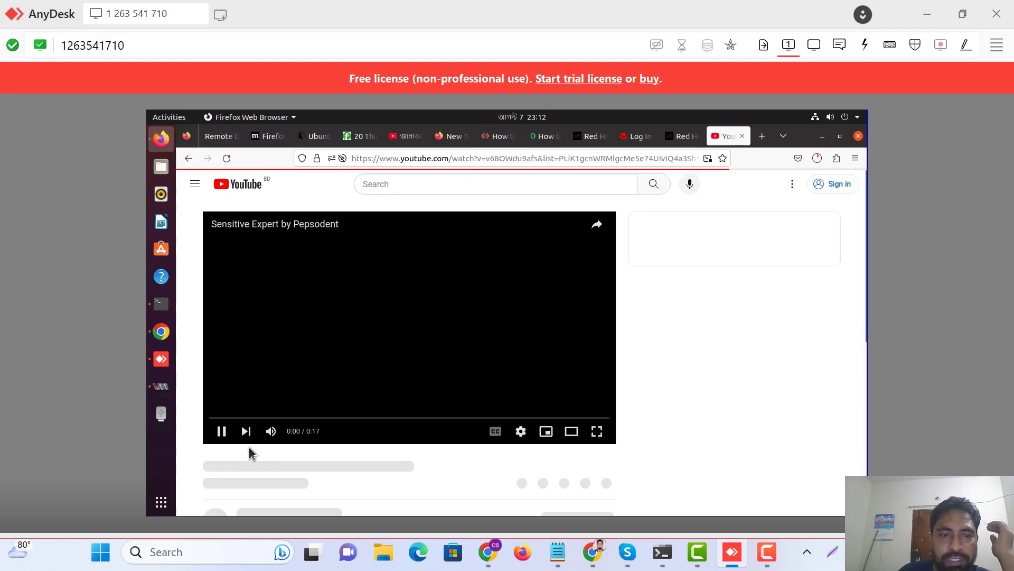
pyautogui.click(247, 433)
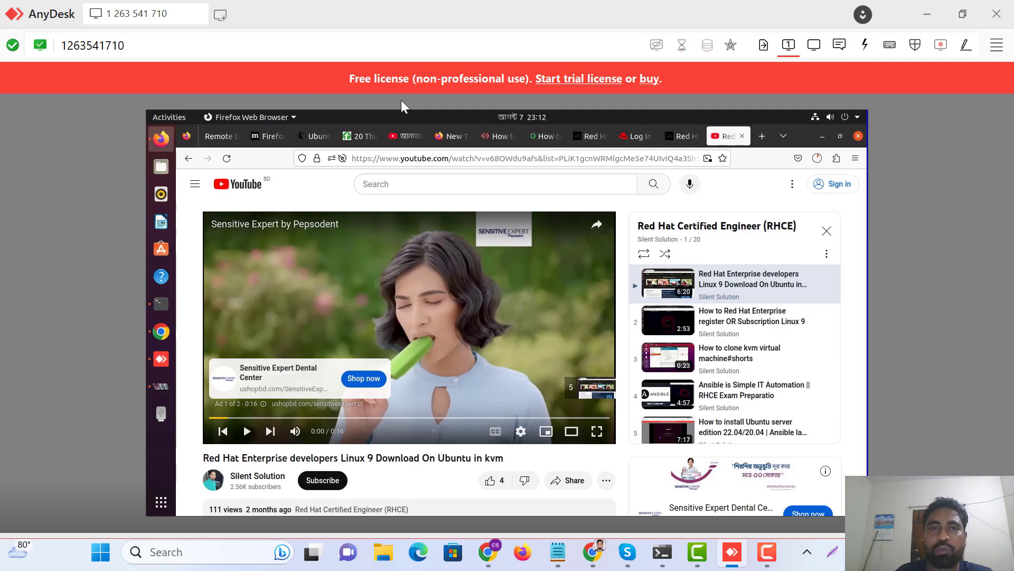
pyautogui.click(162, 387)
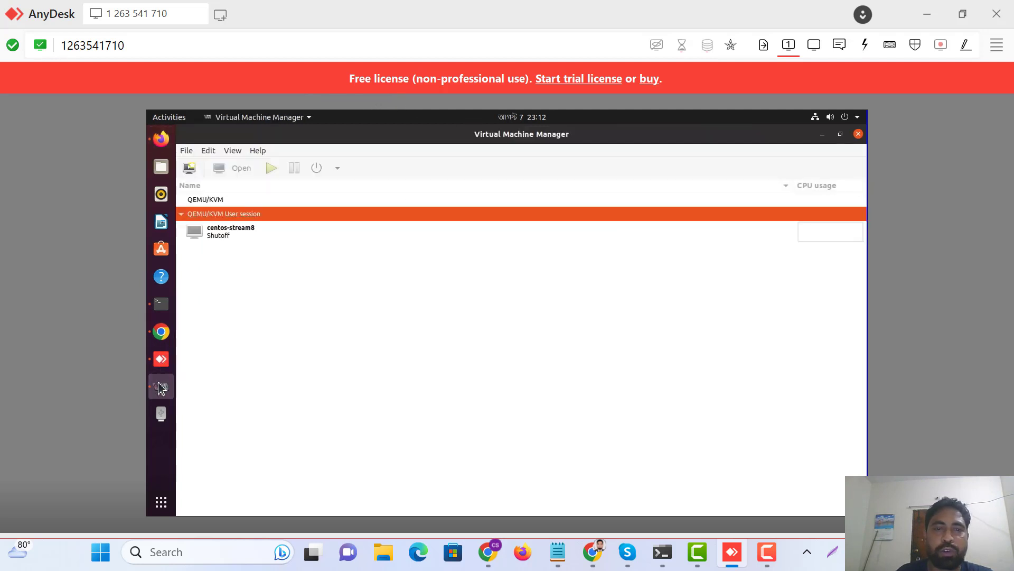
# Start a new virtual machine on the QEMU/KVM connection from local install media.
pyautogui.click(187, 151)
pyautogui.click(210, 176)
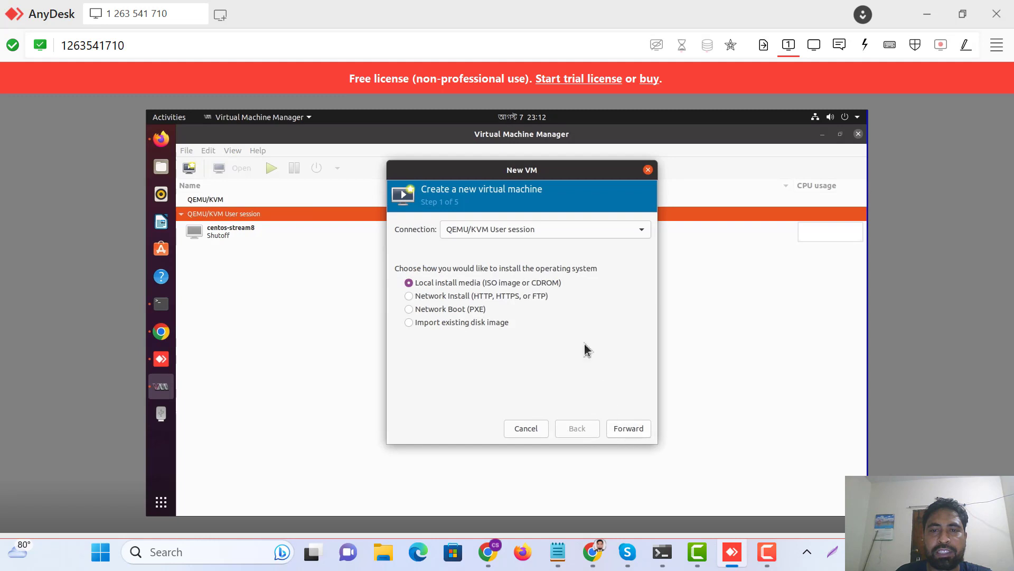
pyautogui.click(579, 237)
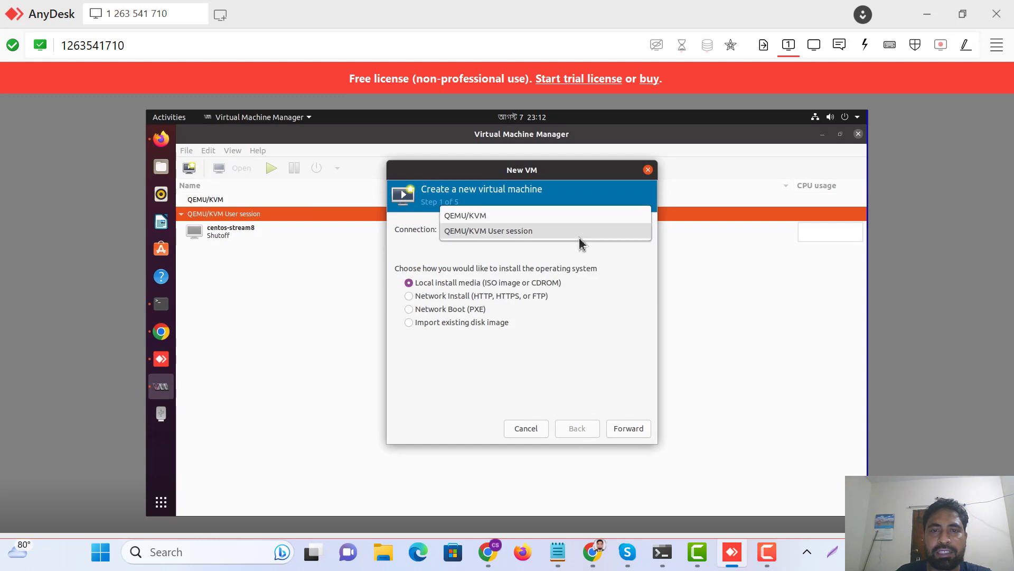
pyautogui.click(483, 217)
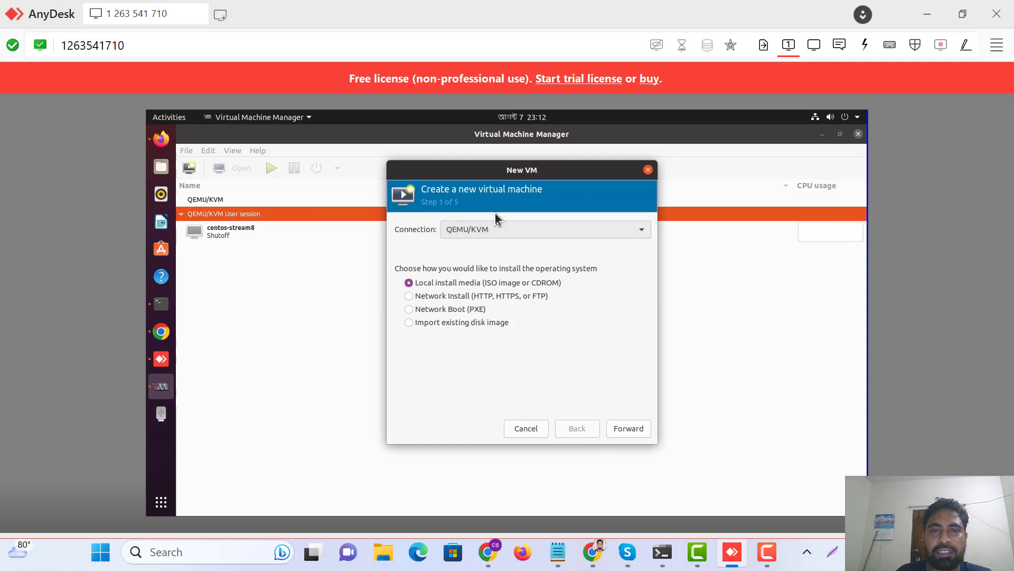
pyautogui.click(626, 431)
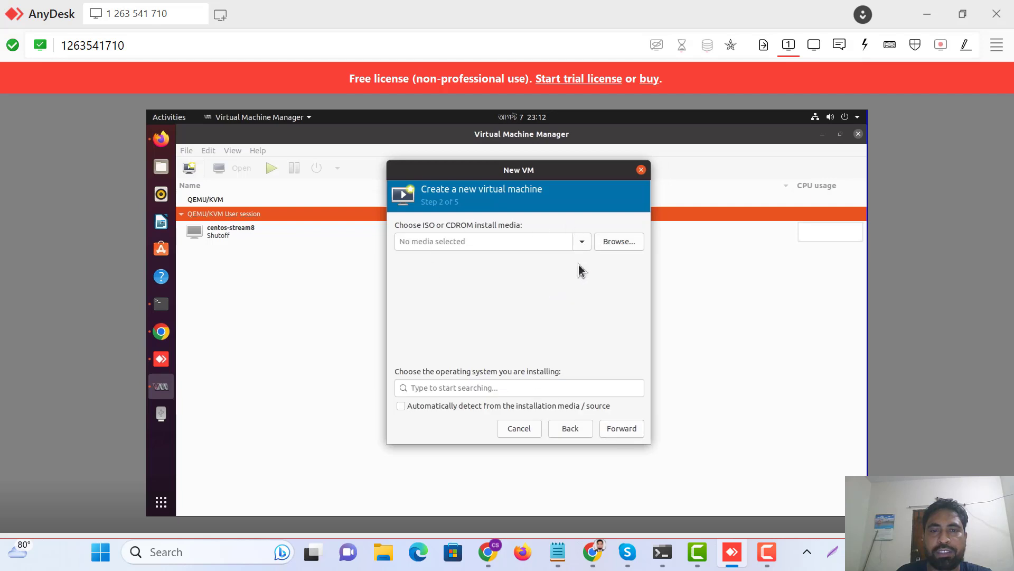
# Choose rhel-baseos-9.0-x86_64-dvd2.iso from the local disk as the install image.
pyautogui.click(628, 247)
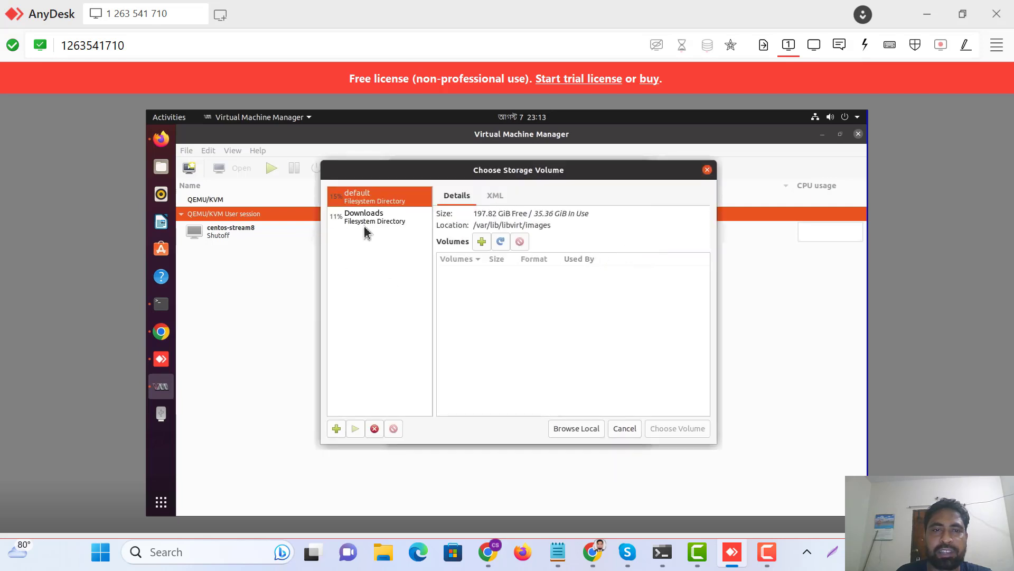
pyautogui.click(576, 429)
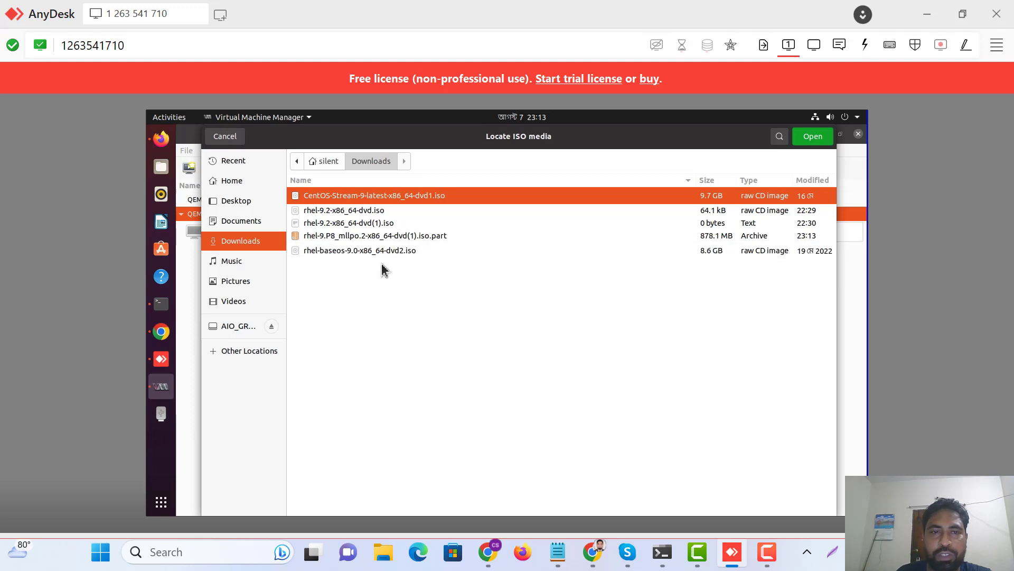
pyautogui.click(359, 251)
pyautogui.click(814, 138)
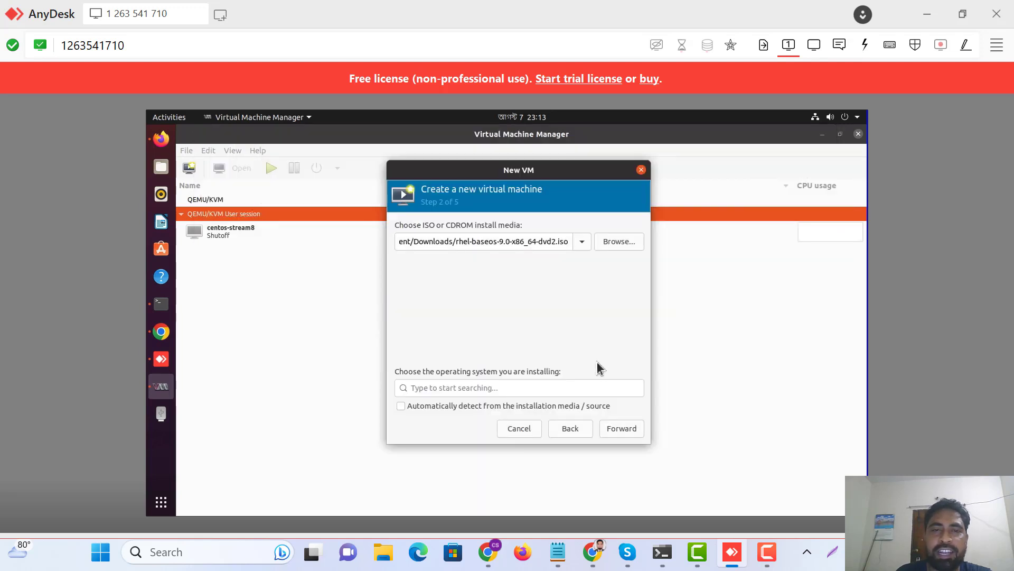
# Set the operating system to Red Hat Enterprise Linux Unknown.
pyautogui.click(434, 389)
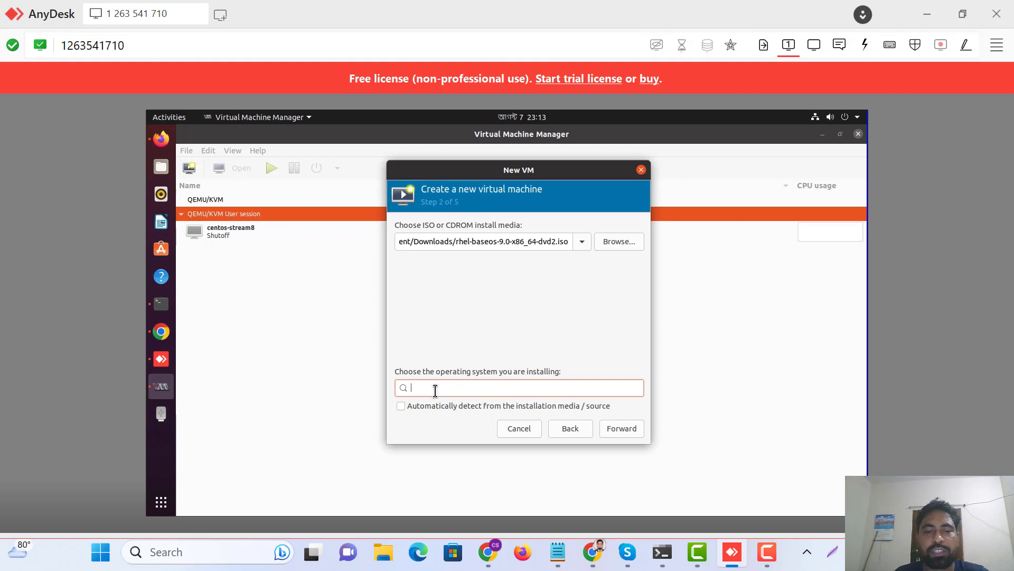
pyautogui.write('re')
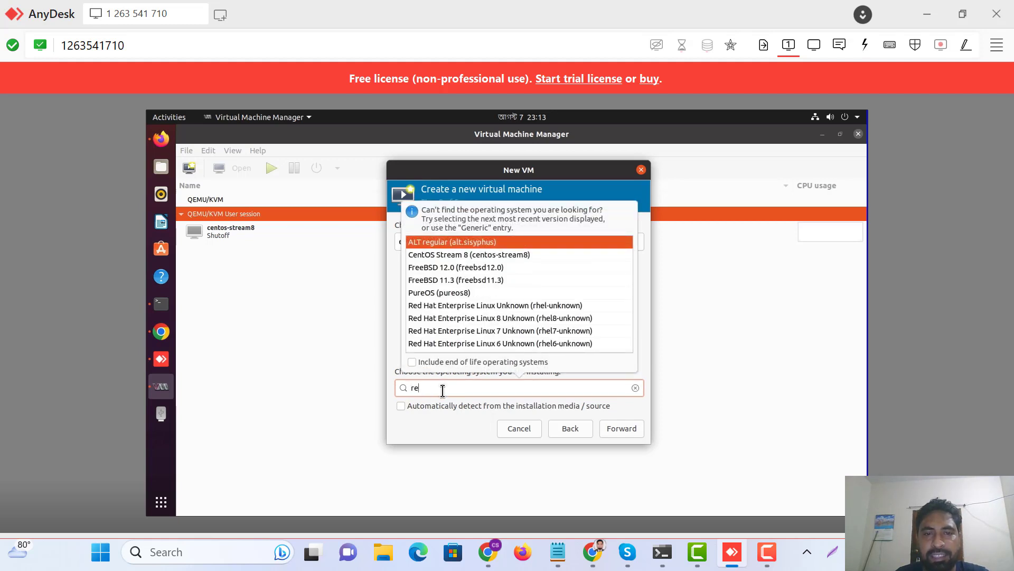
pyautogui.click(461, 309)
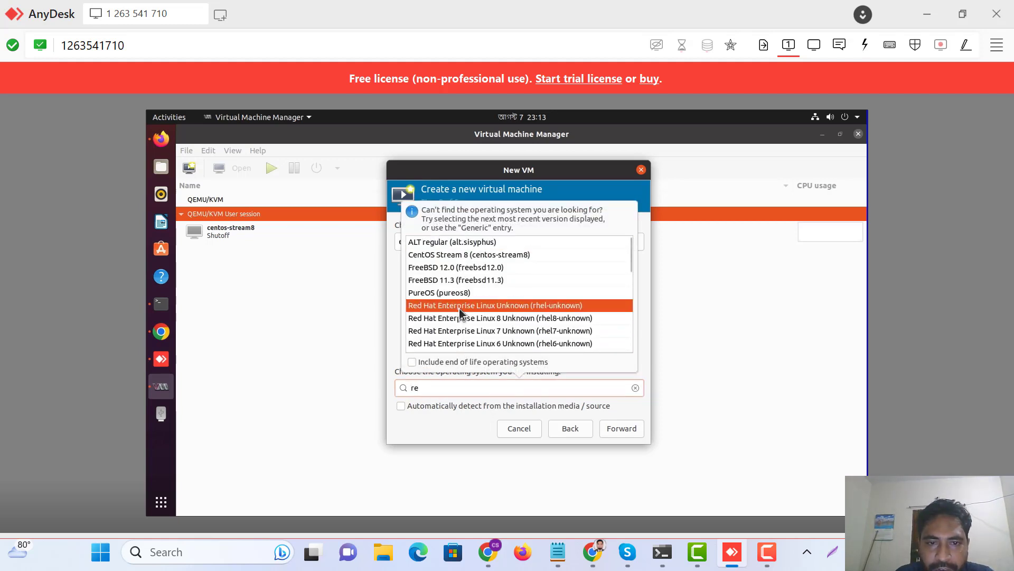
# Accept 1536 MiB memory, 2 CPUs and a 20 GiB disk, and create the VM named rhel.
pyautogui.click(619, 428)
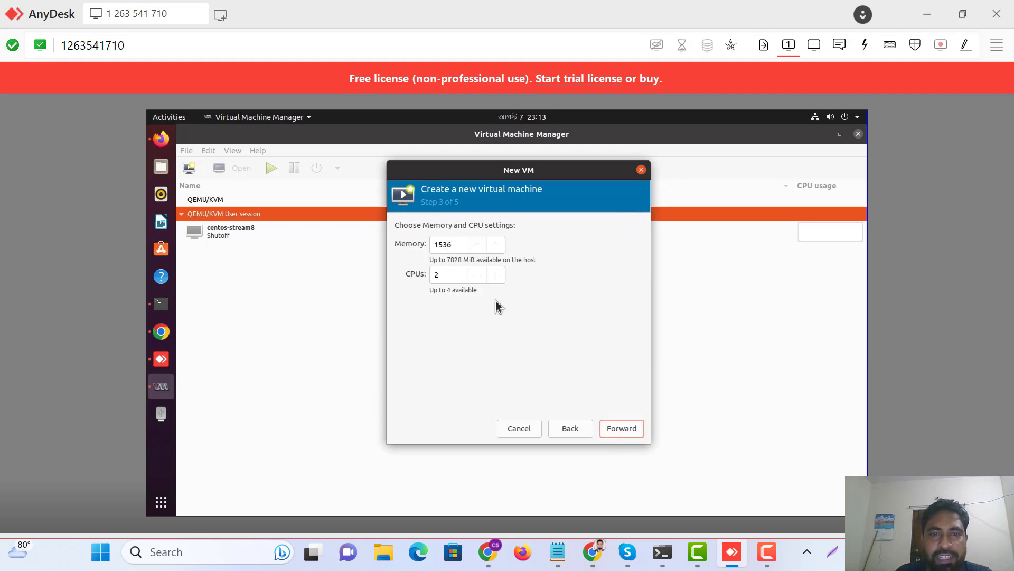
pyautogui.click(619, 428)
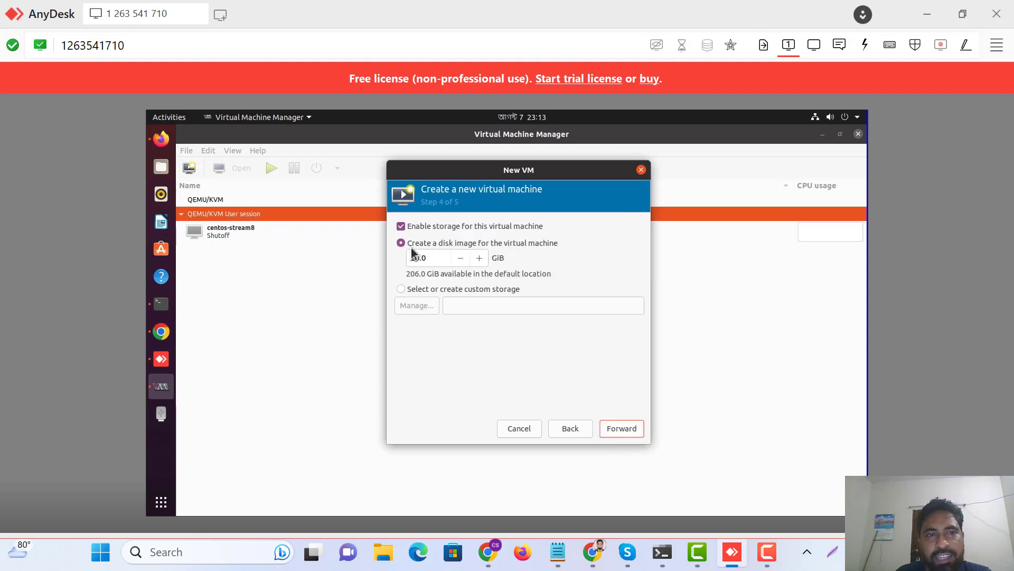
pyautogui.click(619, 430)
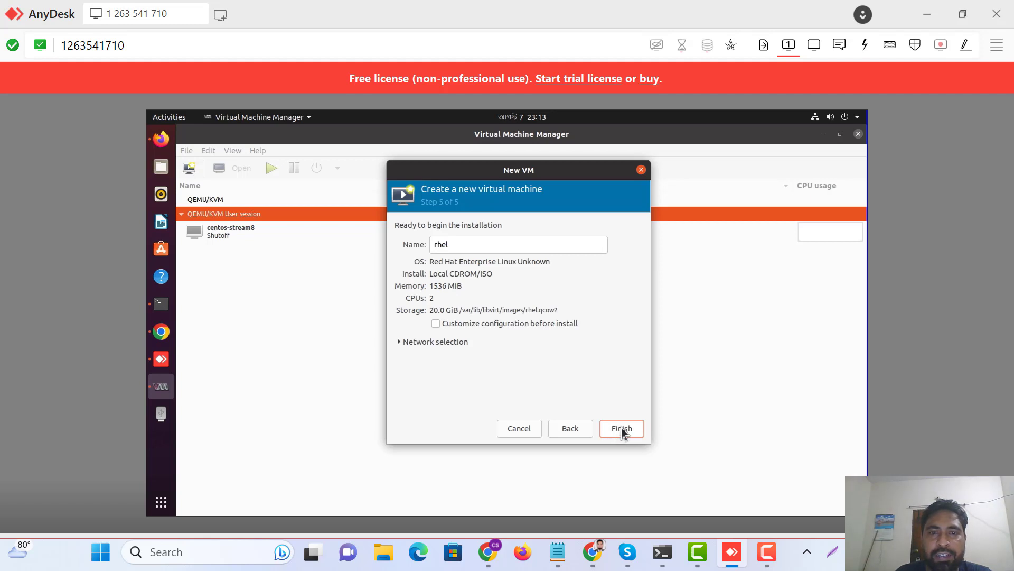
pyautogui.click(622, 429)
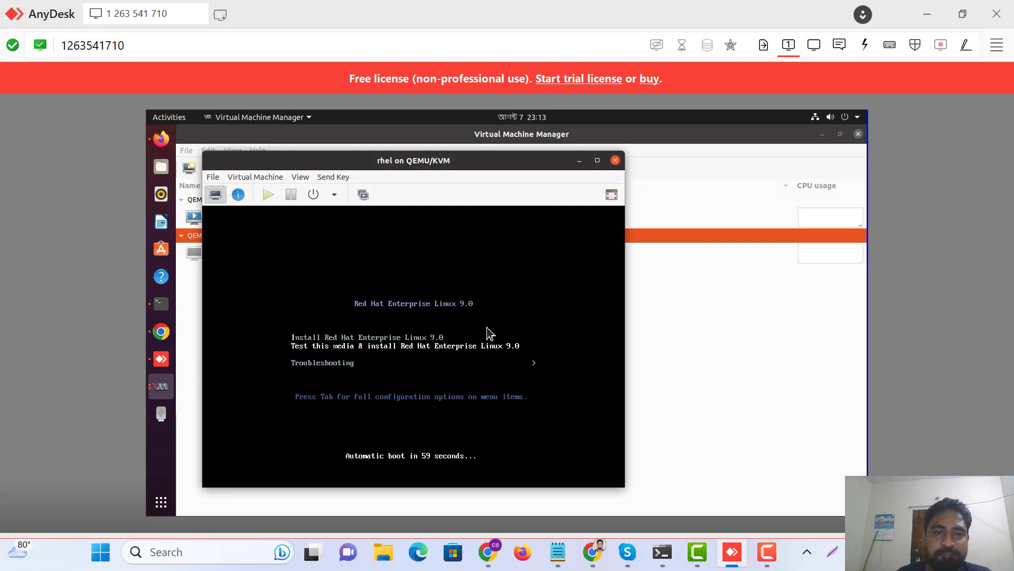
# Boot Install Red Hat Enterprise Linux 9.0 in a fullscreen console, skipping the media check.
pyautogui.press('Return')
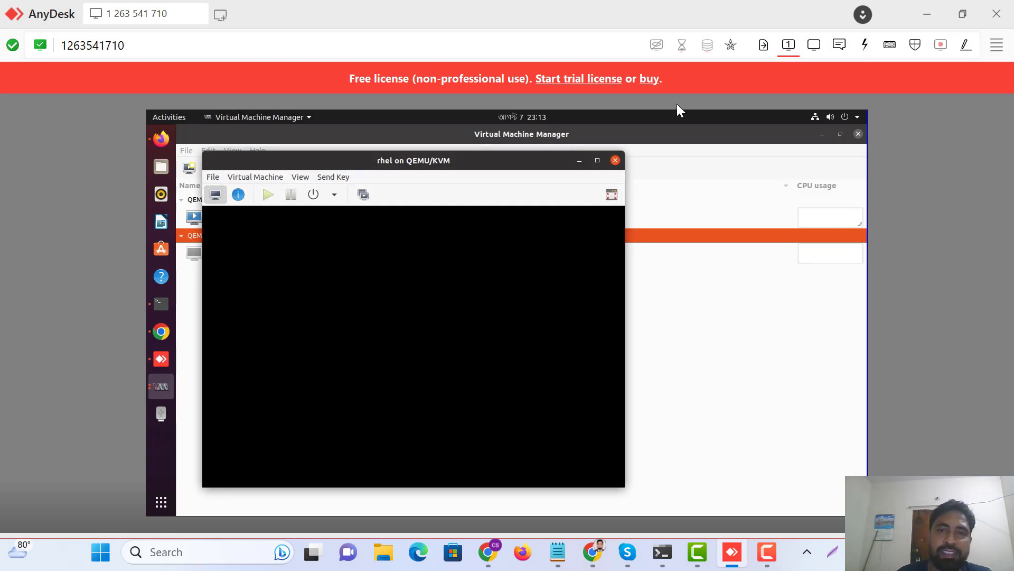
pyautogui.click(612, 195)
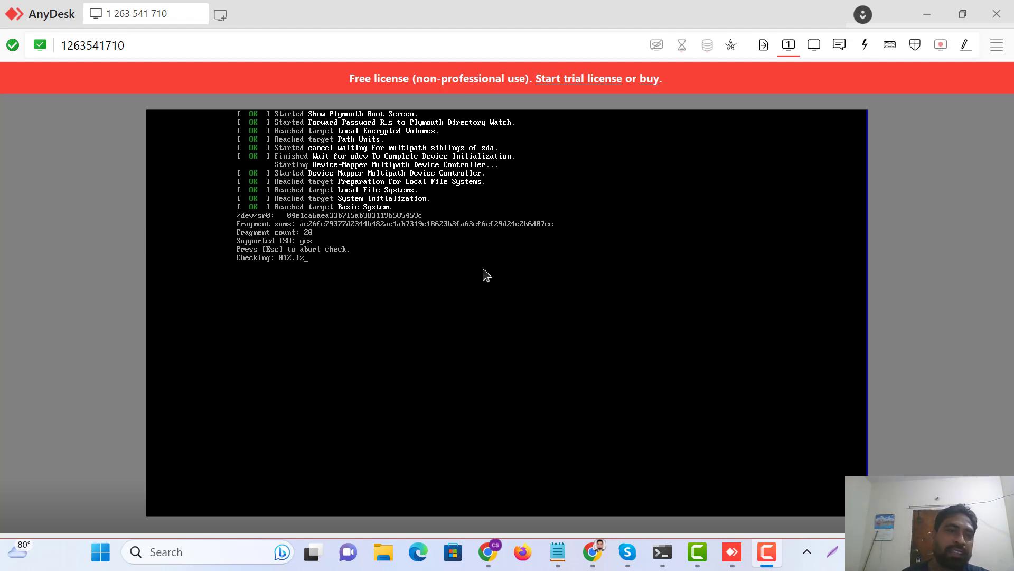
pyautogui.press('Escape')
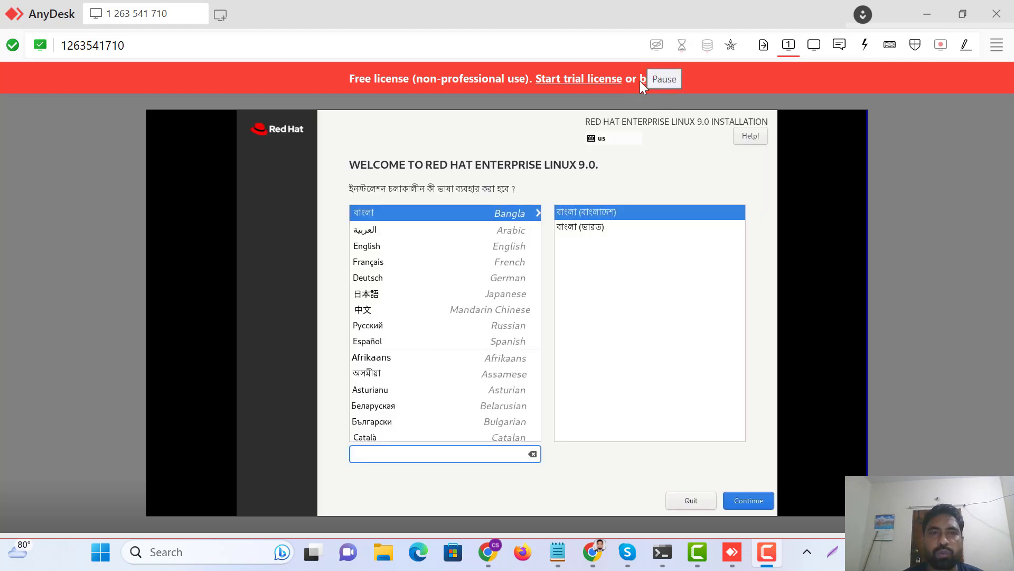
# Choose English, keep local media as the installation source, and open Root Password.
pyautogui.click(367, 248)
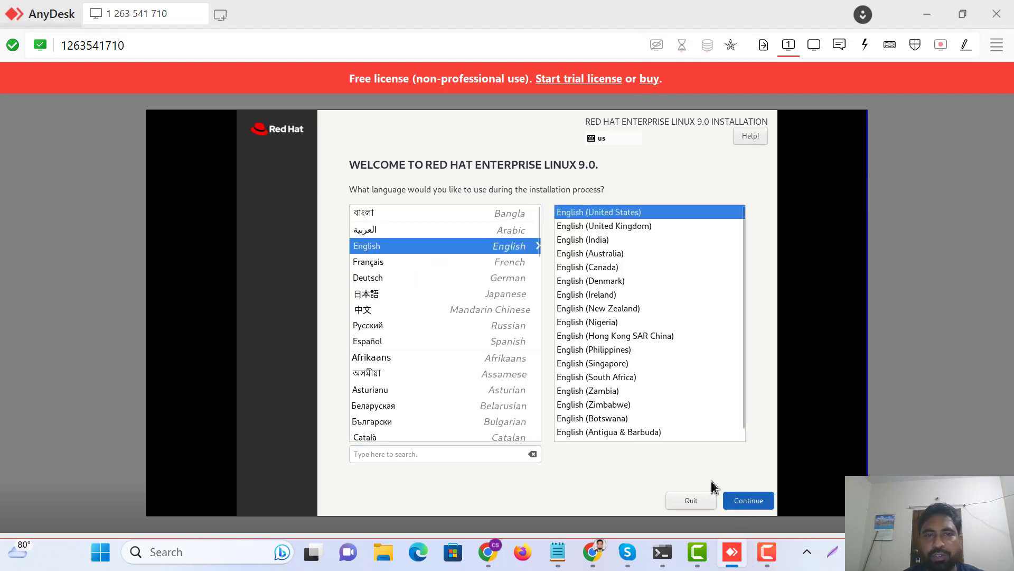
pyautogui.click(743, 504)
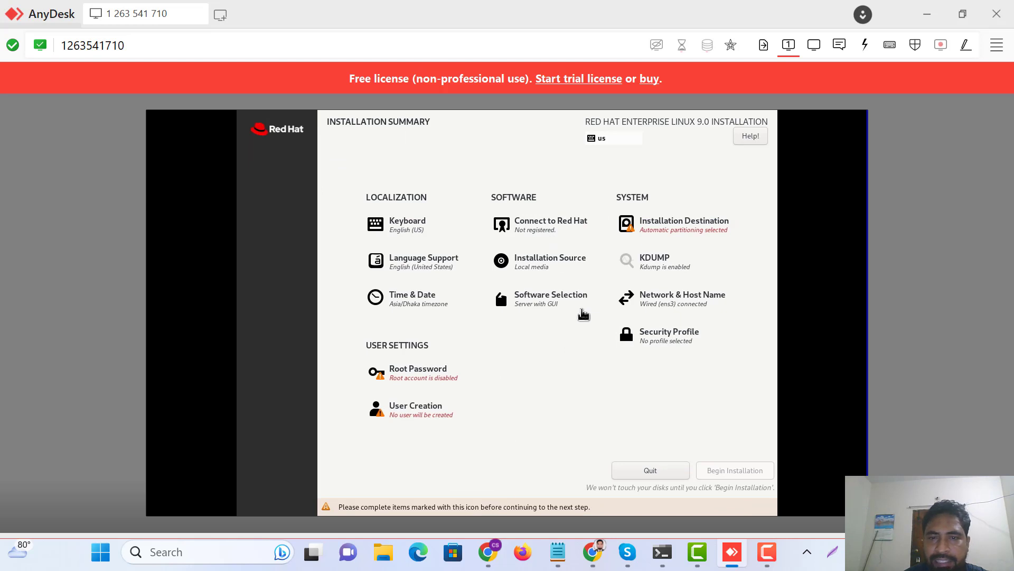
pyautogui.click(557, 269)
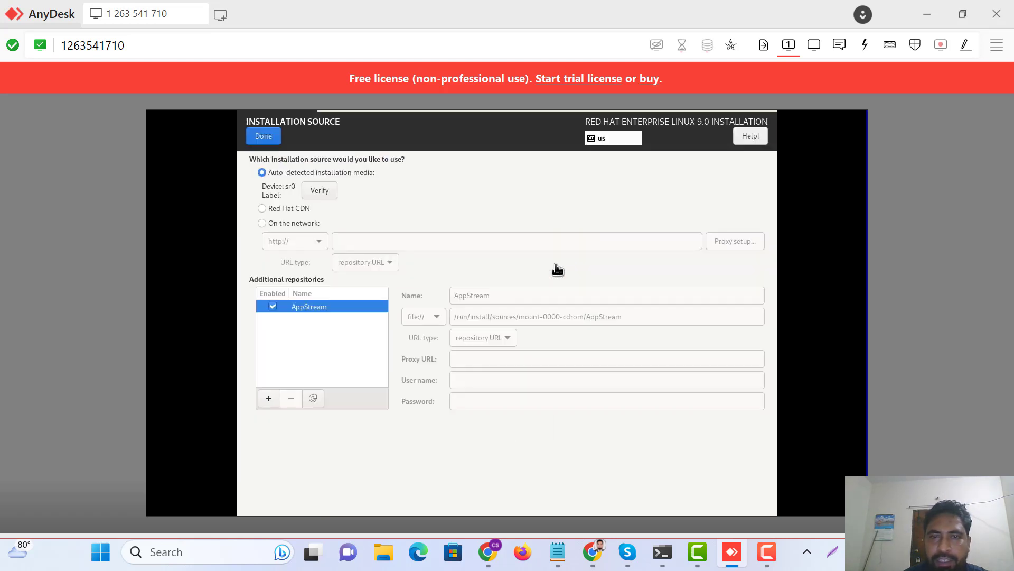
pyautogui.click(263, 136)
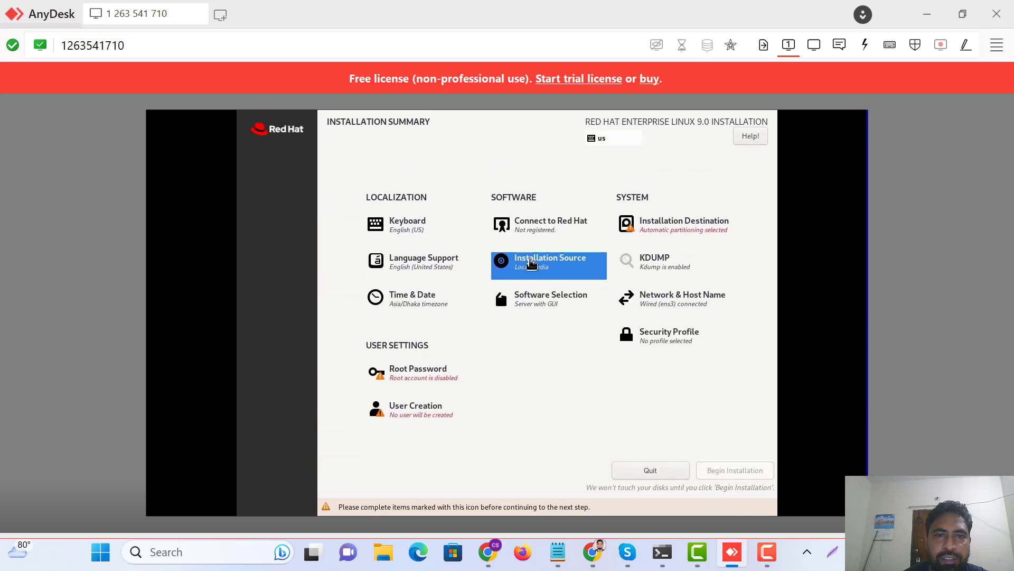
pyautogui.click(425, 379)
# Enter and confirm the root password, accepting the weak-password warning.
pyautogui.write('re')
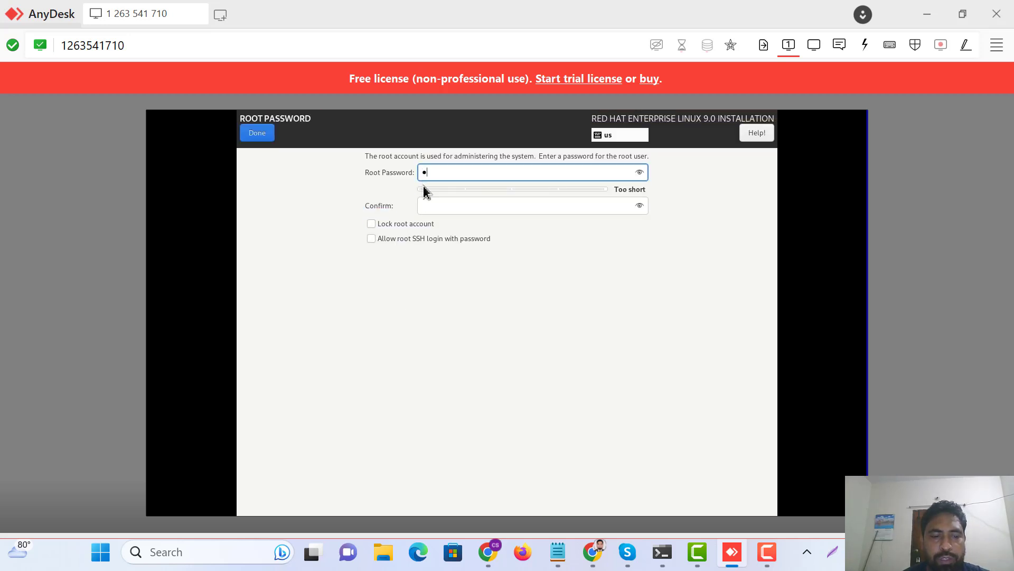
pyautogui.click(432, 205)
pyautogui.write('r')
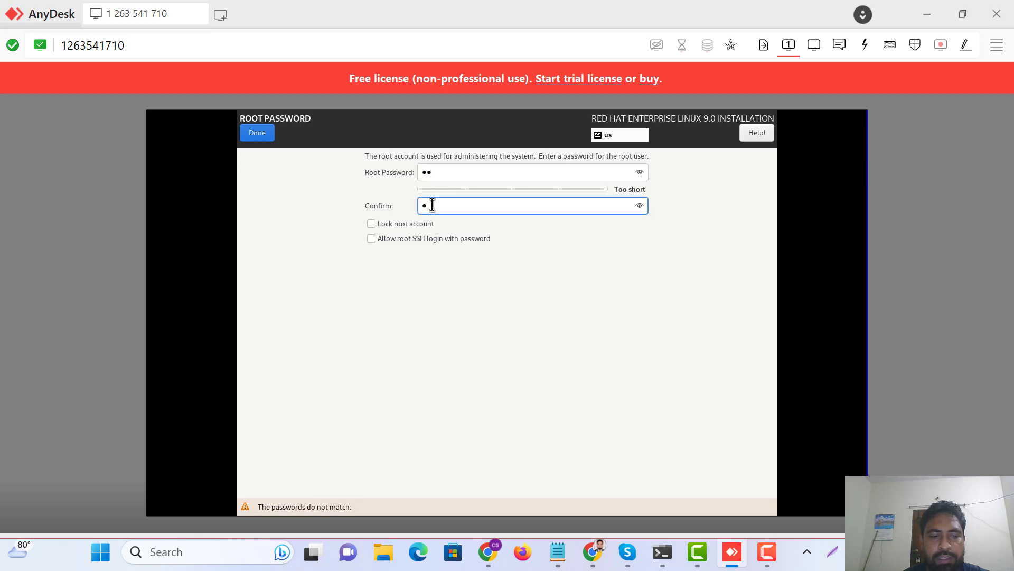
pyautogui.write('e')
pyautogui.click(257, 134)
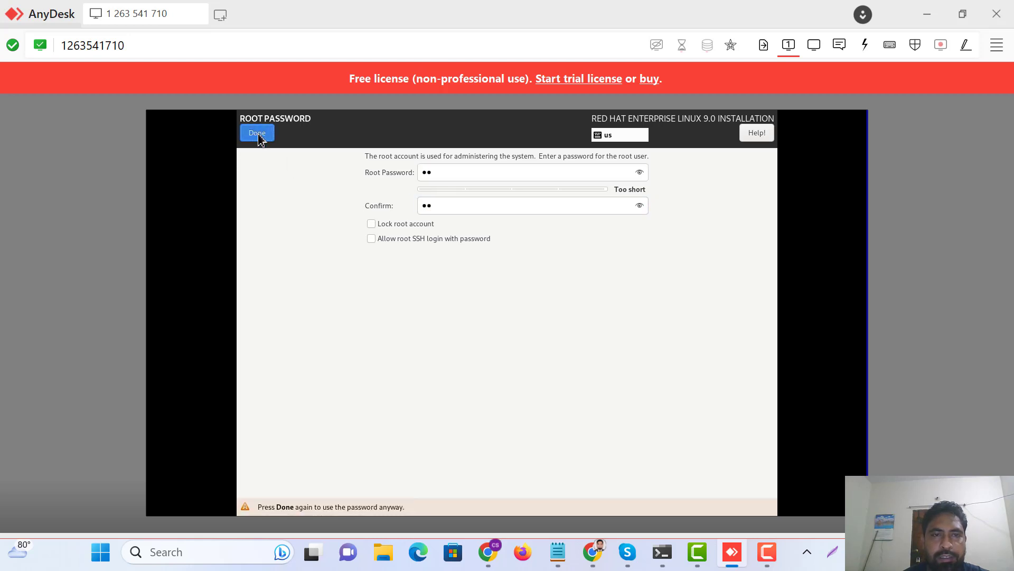
pyautogui.click(258, 134)
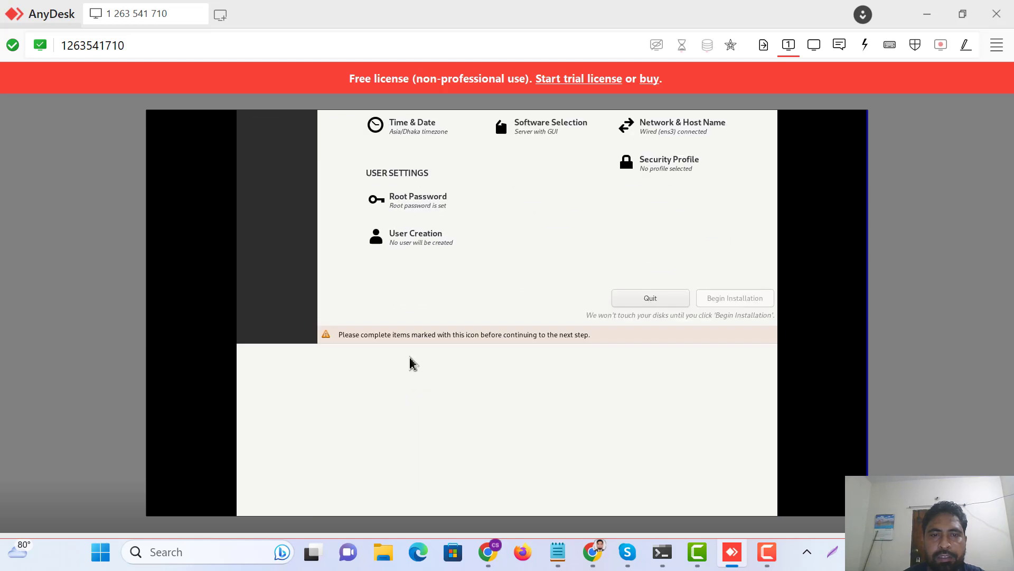
# Create a new user with a full name and confirmed password, accepting the weak-password warning.
pyautogui.click(420, 237)
pyautogui.write('silent')
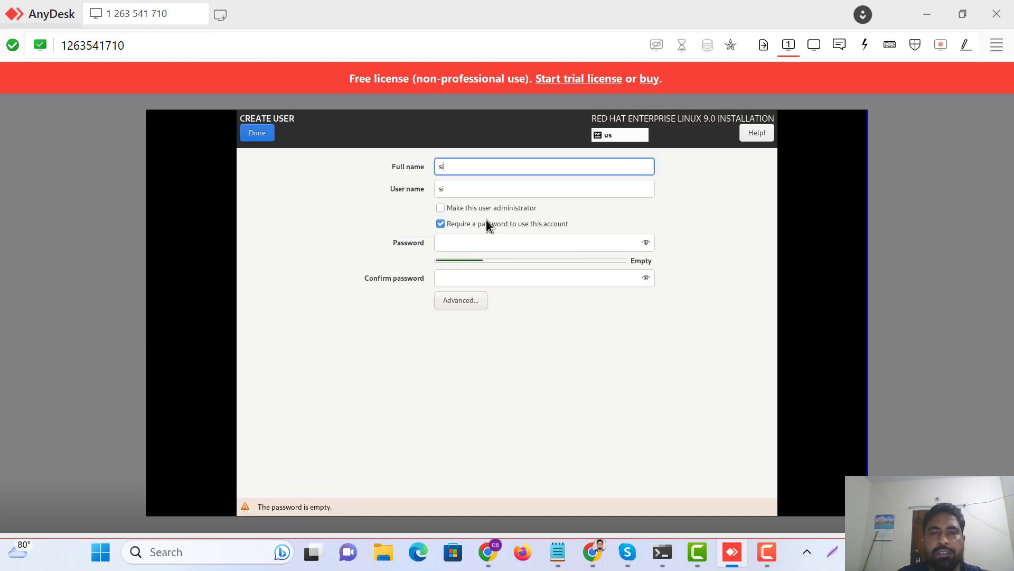
pyautogui.click(454, 244)
pyautogui.write('re')
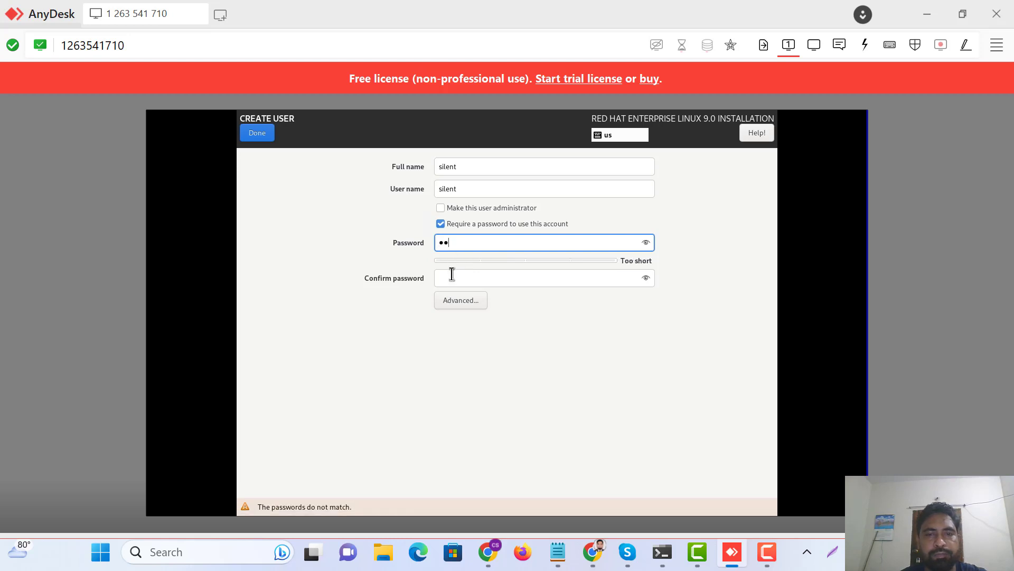
pyautogui.click(450, 275)
pyautogui.write('re')
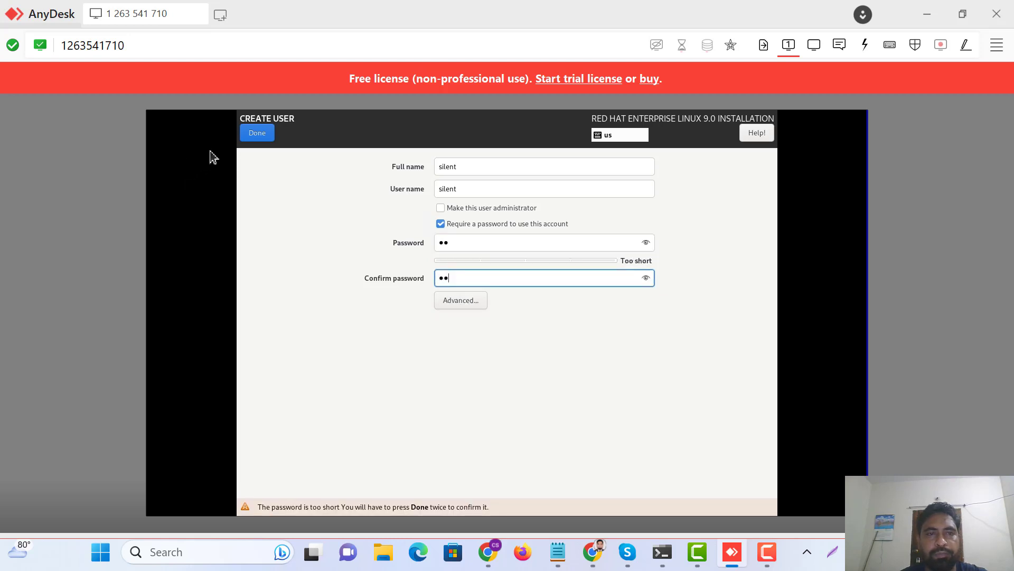
pyautogui.click(256, 134)
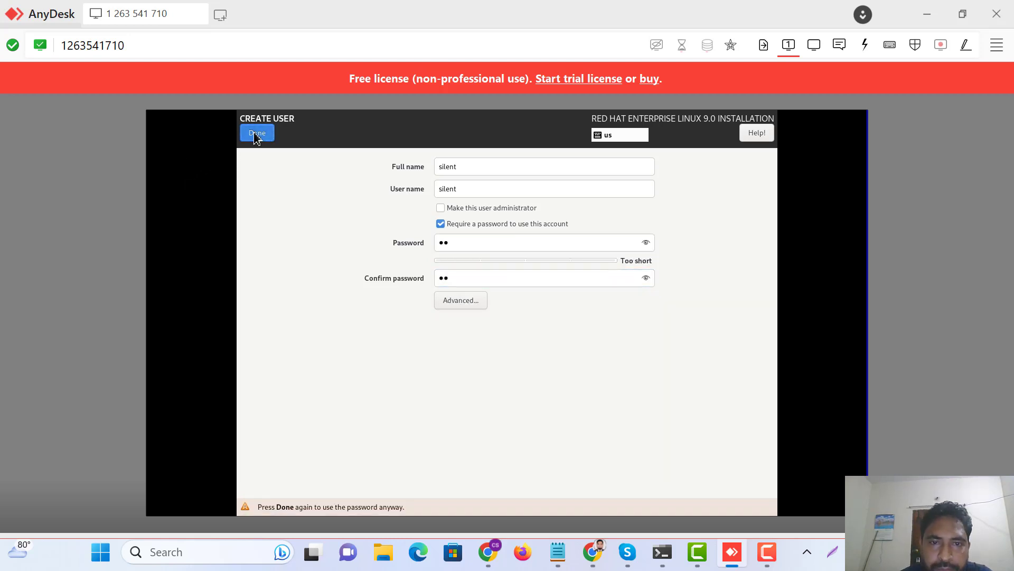
pyautogui.click(256, 135)
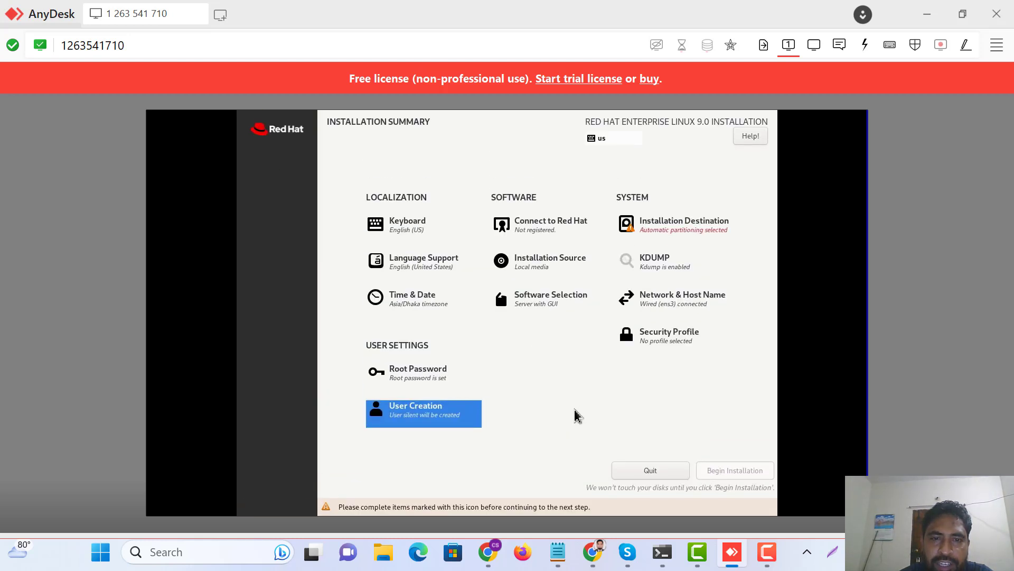
# Select the 20 GiB QEMU disk as installation destination, then open Software Selection.
pyautogui.click(660, 236)
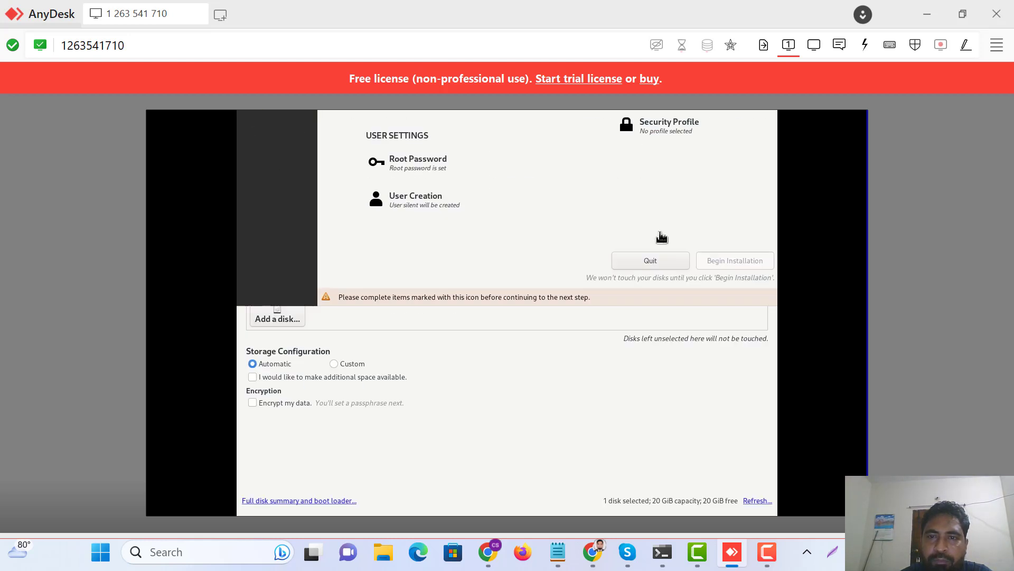
pyautogui.click(297, 230)
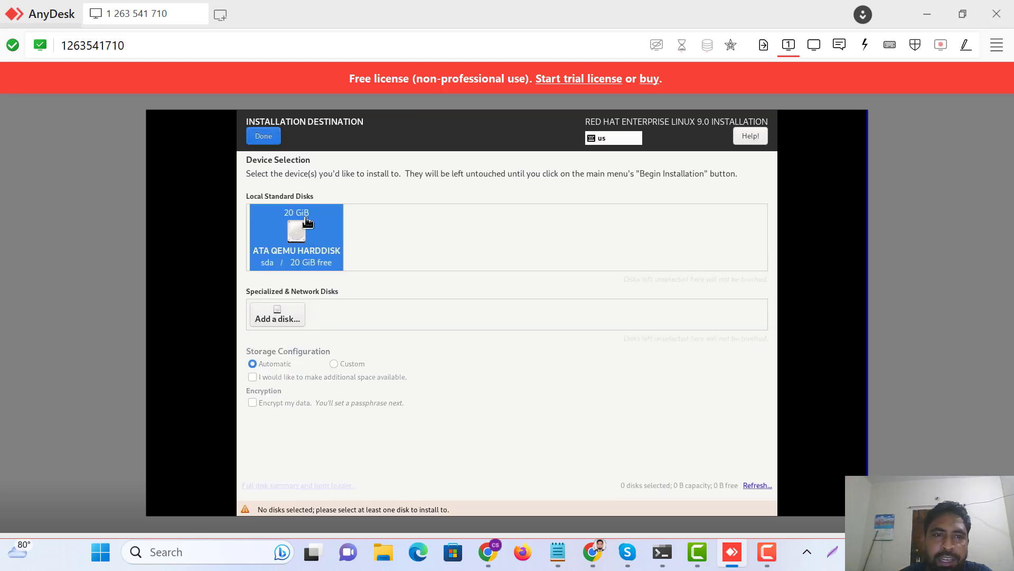
pyautogui.click(263, 136)
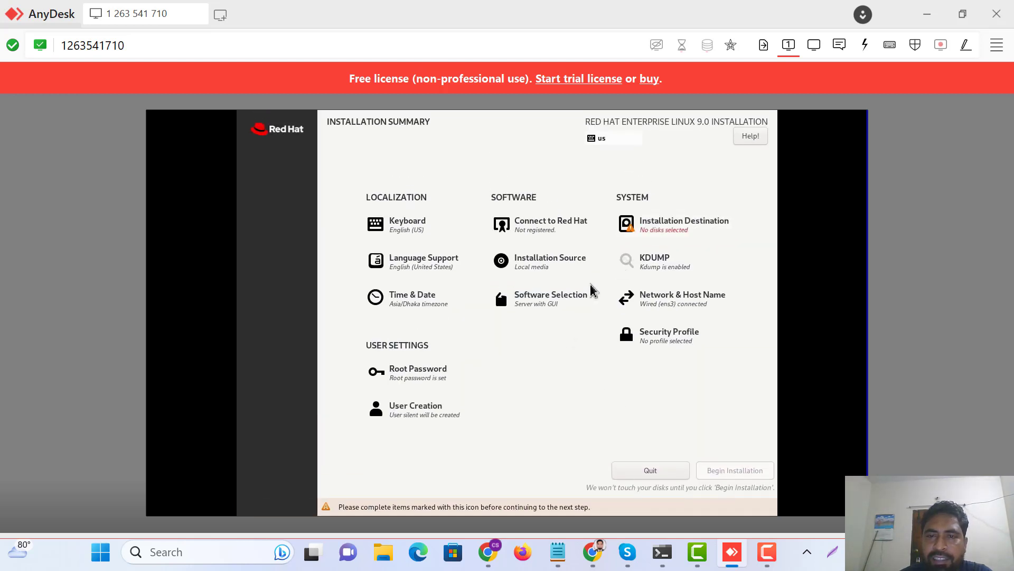
pyautogui.click(663, 231)
pyautogui.click(303, 254)
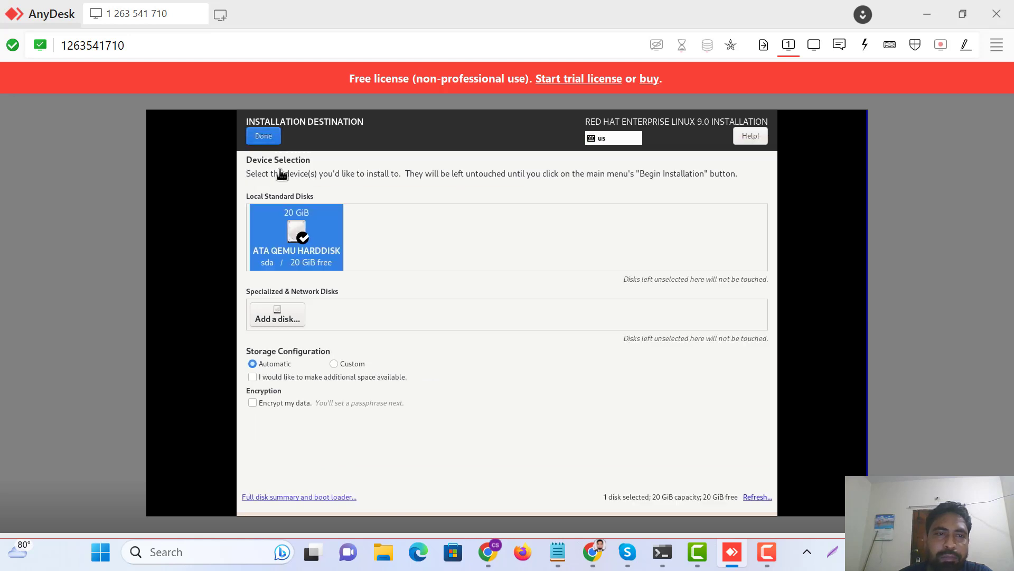
pyautogui.click(266, 136)
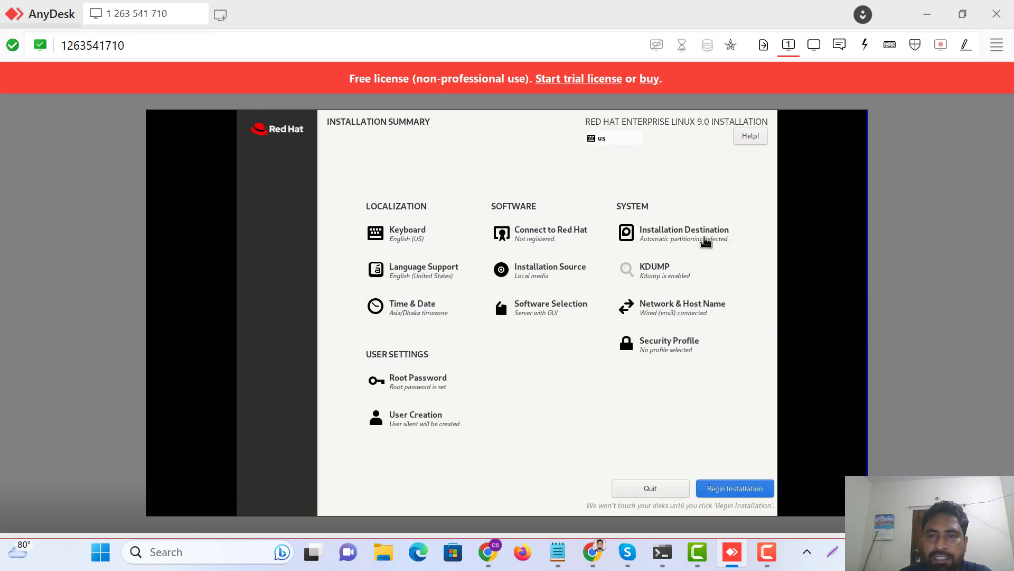
pyautogui.click(534, 312)
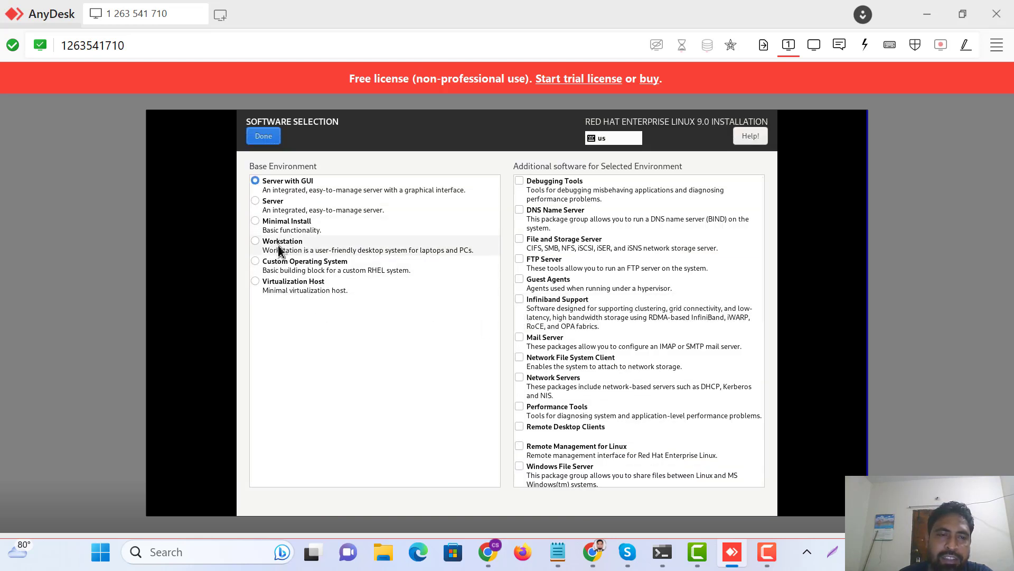
# Choose Workstation and tick the add-ons from Backup Client through Graphical Administration Tools.
pyautogui.click(261, 246)
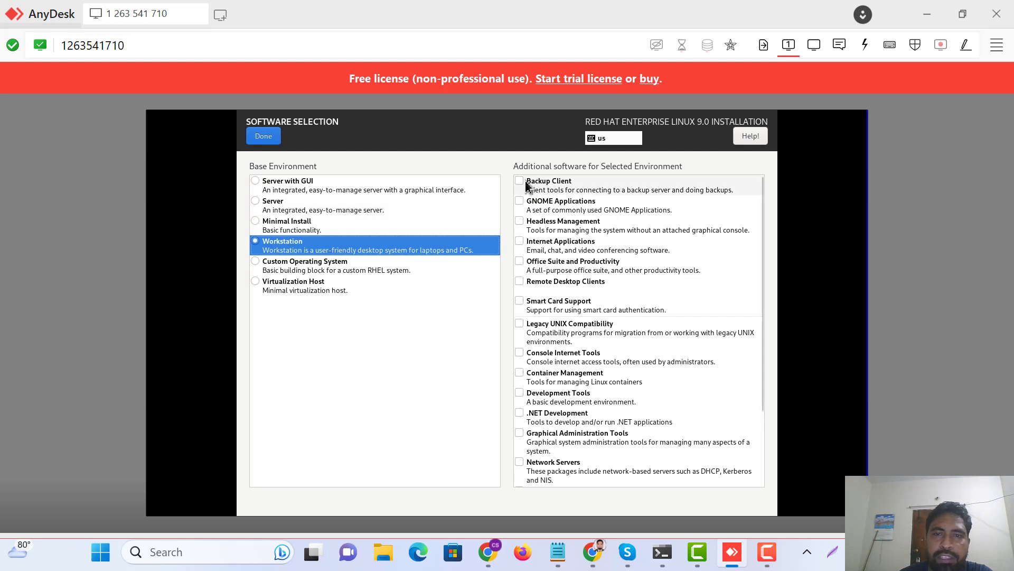
pyautogui.click(527, 185)
pyautogui.click(528, 205)
pyautogui.click(527, 225)
pyautogui.click(529, 246)
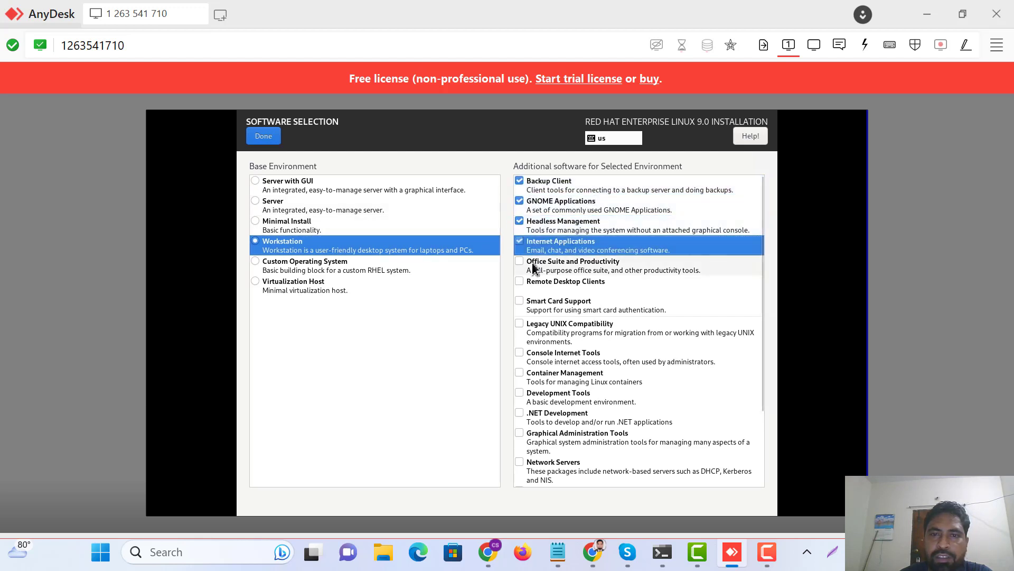
pyautogui.click(533, 266)
pyautogui.click(535, 285)
pyautogui.click(536, 305)
pyautogui.click(540, 327)
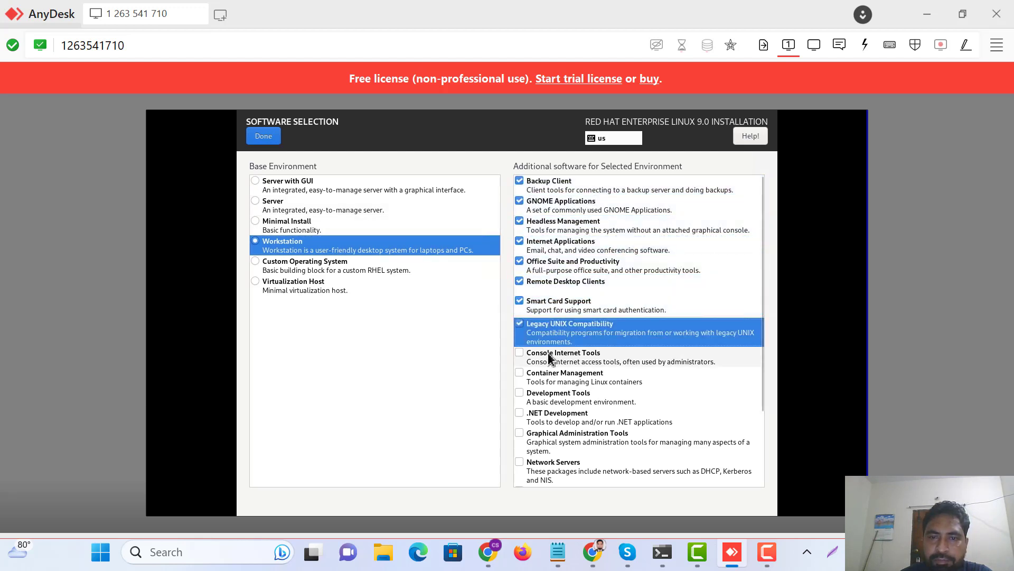
pyautogui.click(559, 360)
pyautogui.click(561, 383)
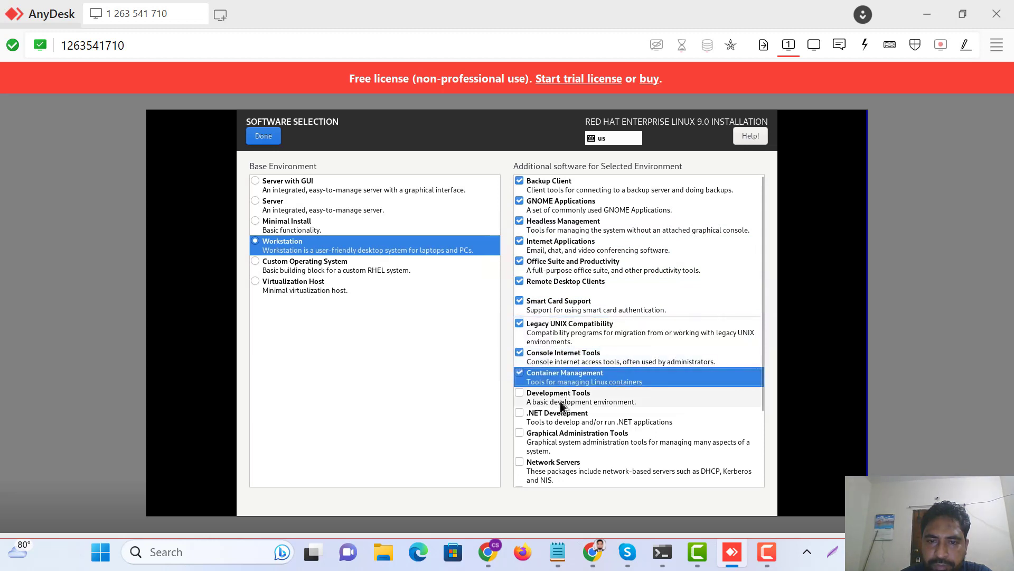
pyautogui.click(561, 406)
pyautogui.click(559, 420)
pyautogui.click(555, 464)
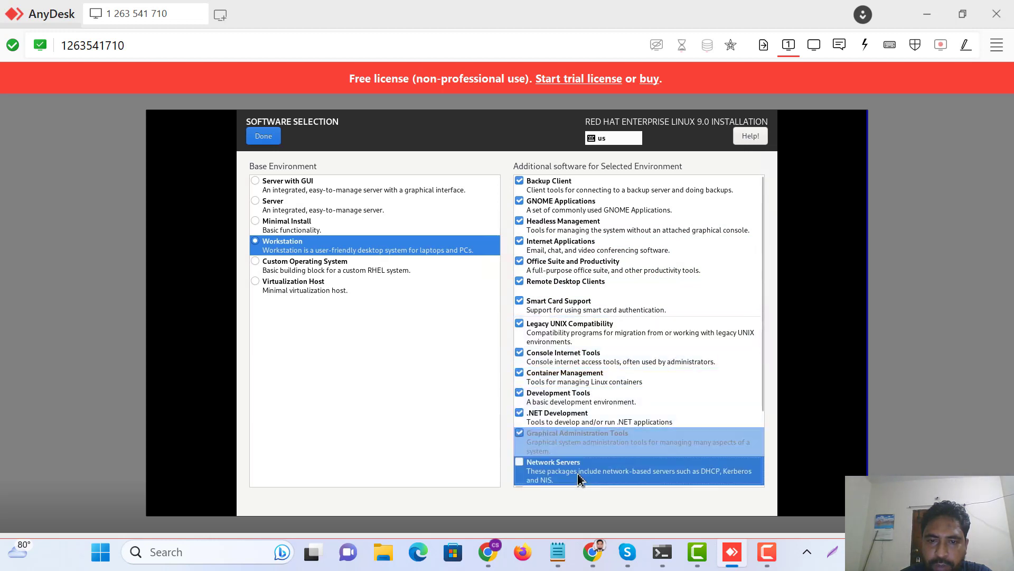
# Tick the remaining add-ons, Network Servers through System Tools including RPM Development Tools, and confirm.
pyautogui.scroll(-1, 556, 465)
pyautogui.click(557, 467)
pyautogui.click(558, 467)
pyautogui.scroll(-2, 569, 481)
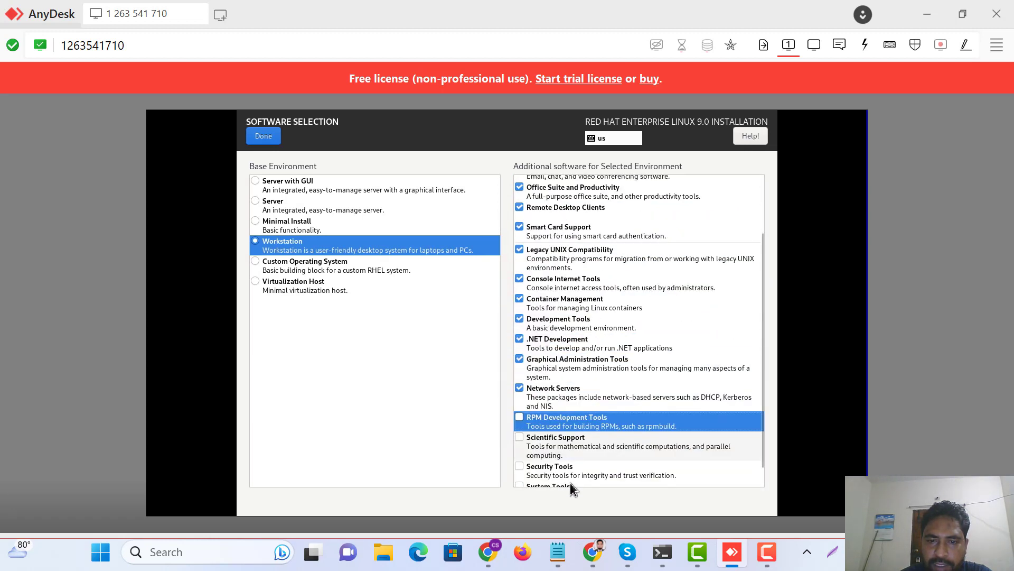
pyautogui.click(556, 422)
pyautogui.click(560, 443)
pyautogui.click(555, 472)
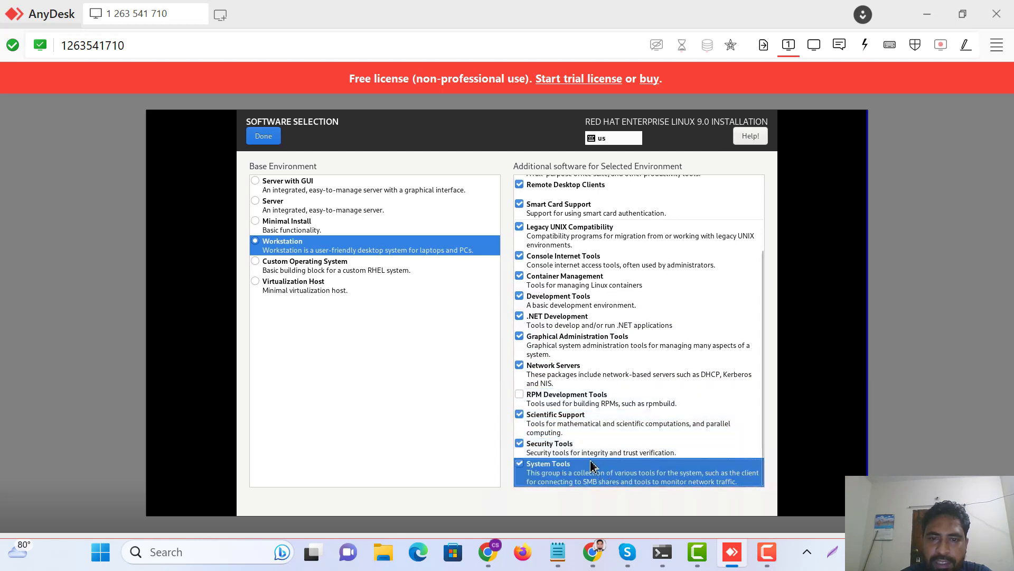
pyautogui.scroll(5, 581, 465)
pyautogui.scroll(-5, 536, 463)
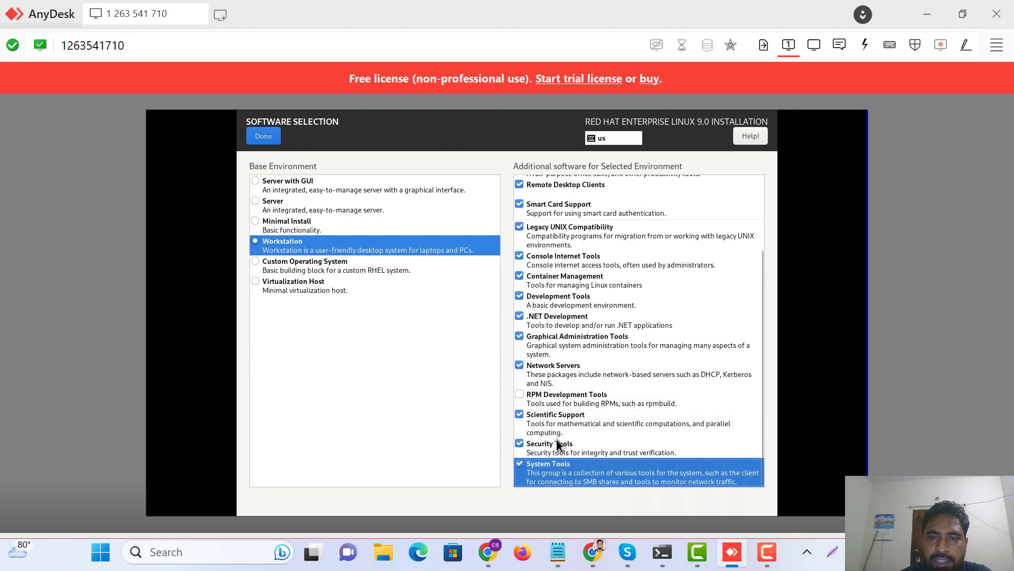
pyautogui.click(546, 402)
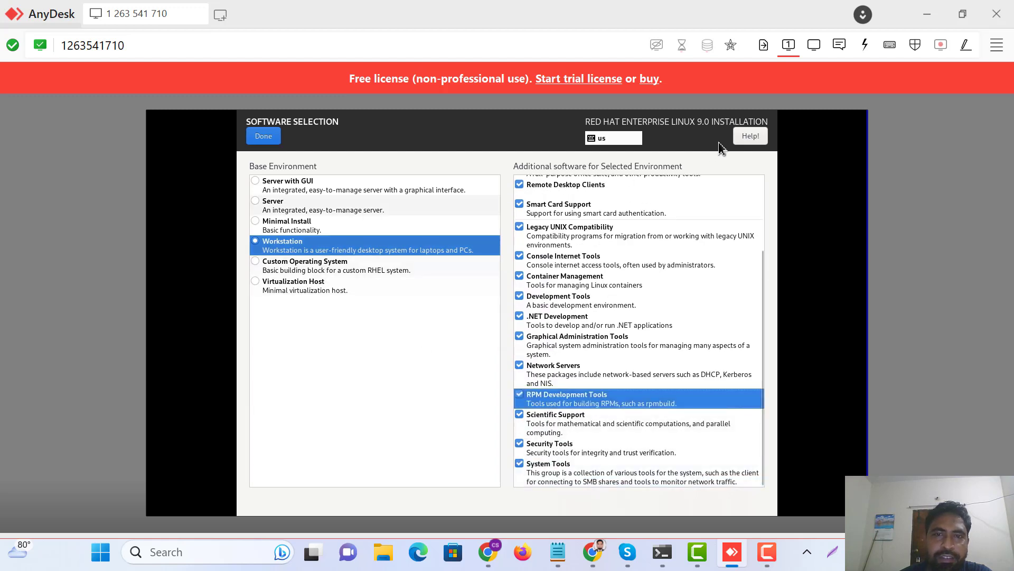
pyautogui.click(264, 138)
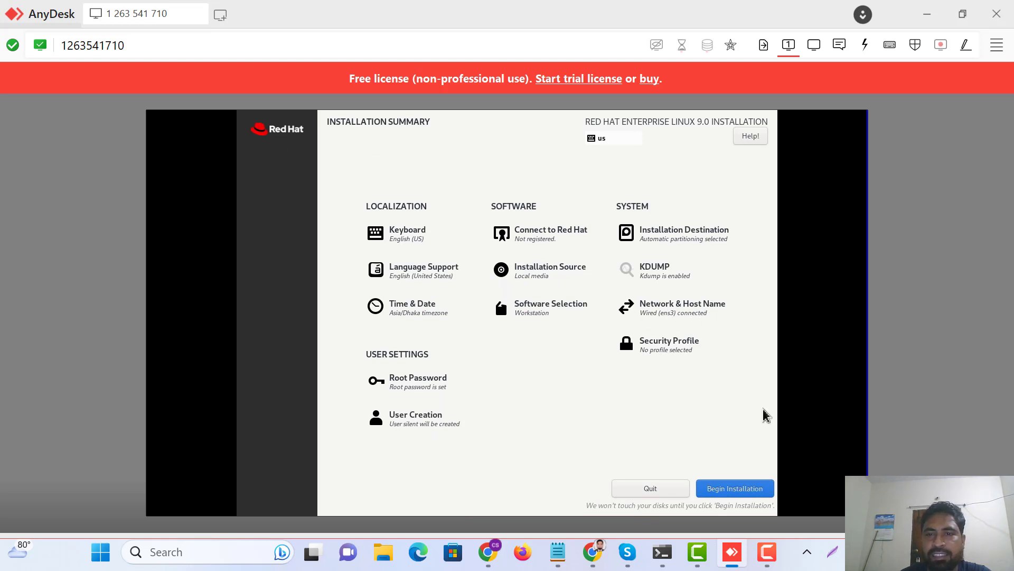
# Begin the RHEL 9.0 installation and reboot once it completes.
pyautogui.click(730, 489)
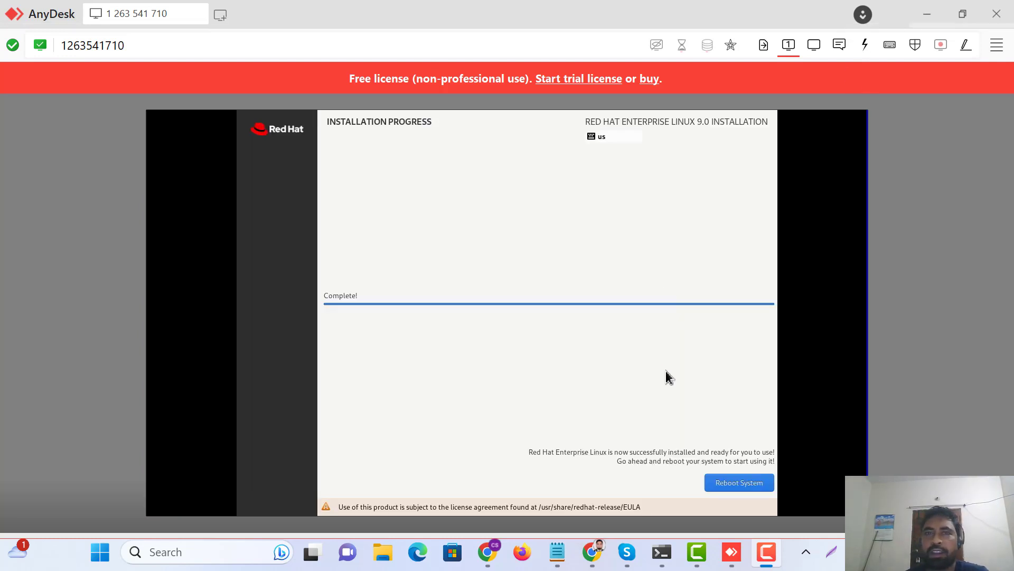
pyautogui.click(736, 484)
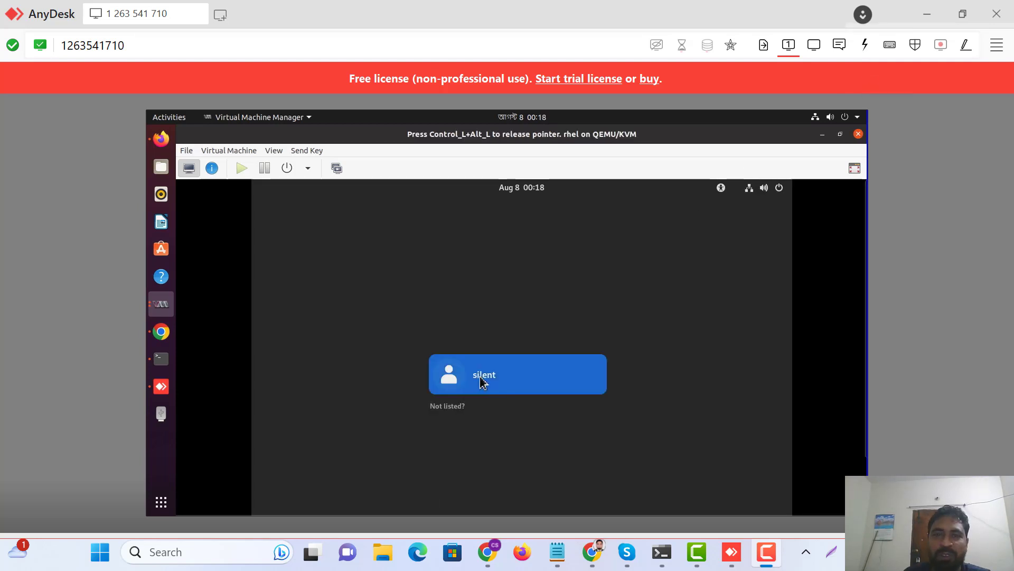
# Log in to RHEL as the new user with their password and make the VM fullscreen.
pyautogui.click(487, 379)
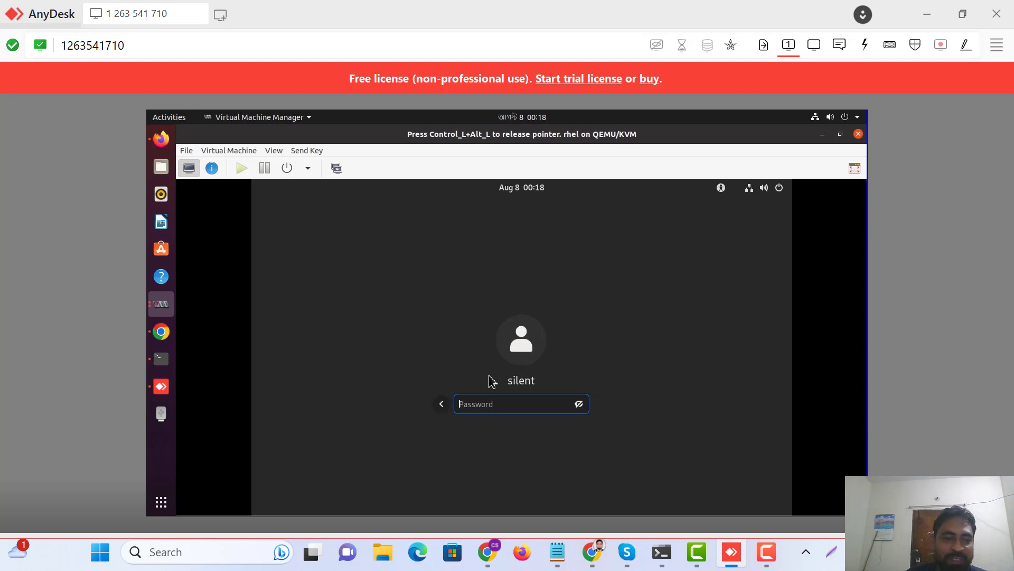
pyautogui.write('••')
pyautogui.press('Return')
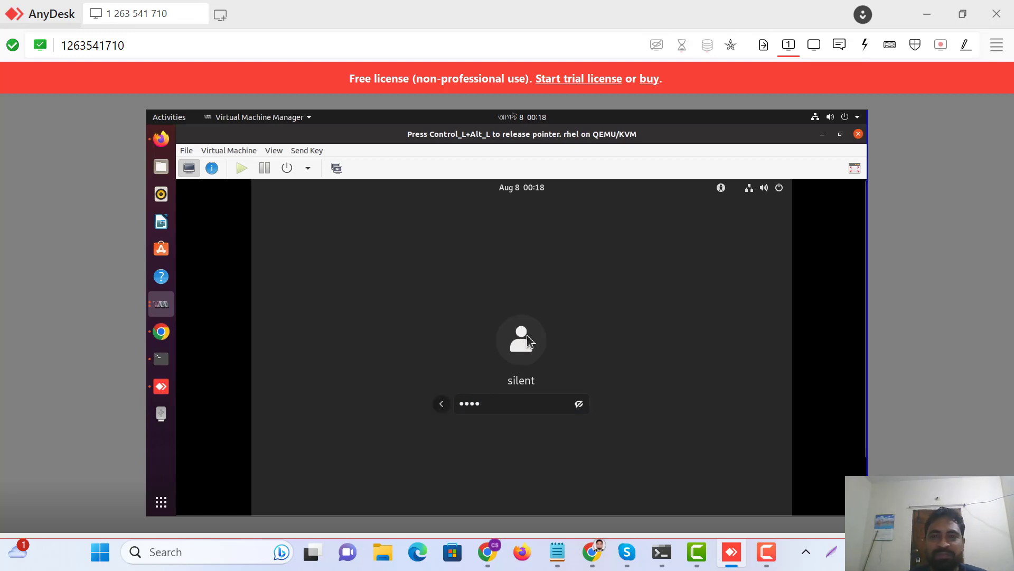
pyautogui.click(854, 170)
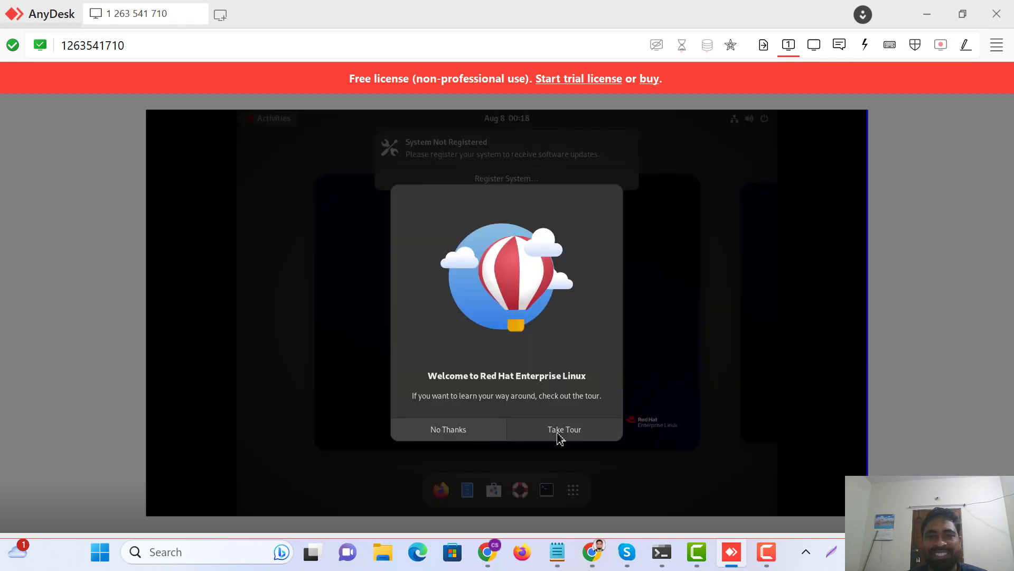
# Skip the welcome tour, open a Terminal, and run 'ping google.com' to confirm connectivity.
pyautogui.click(460, 431)
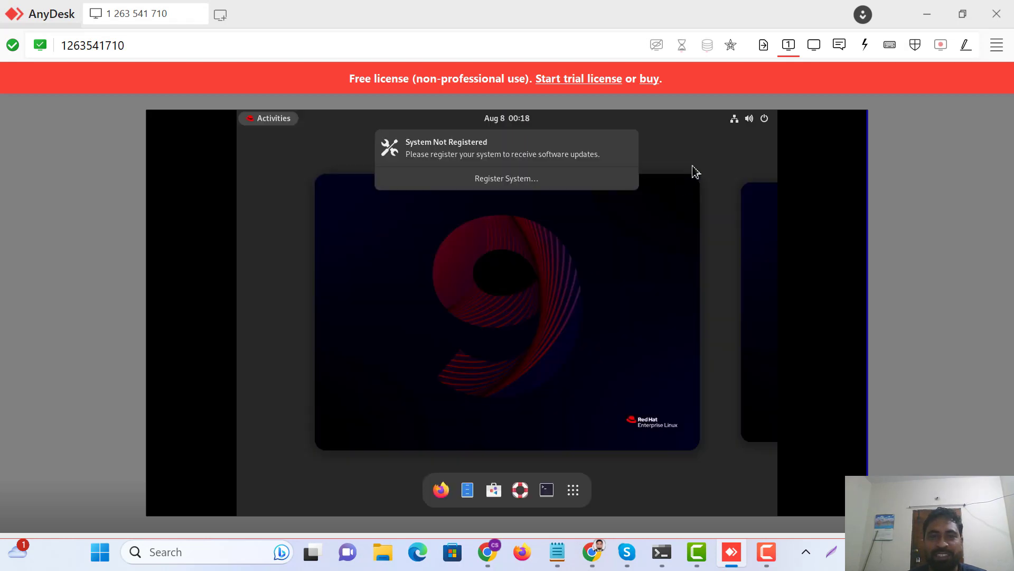
pyautogui.click(547, 491)
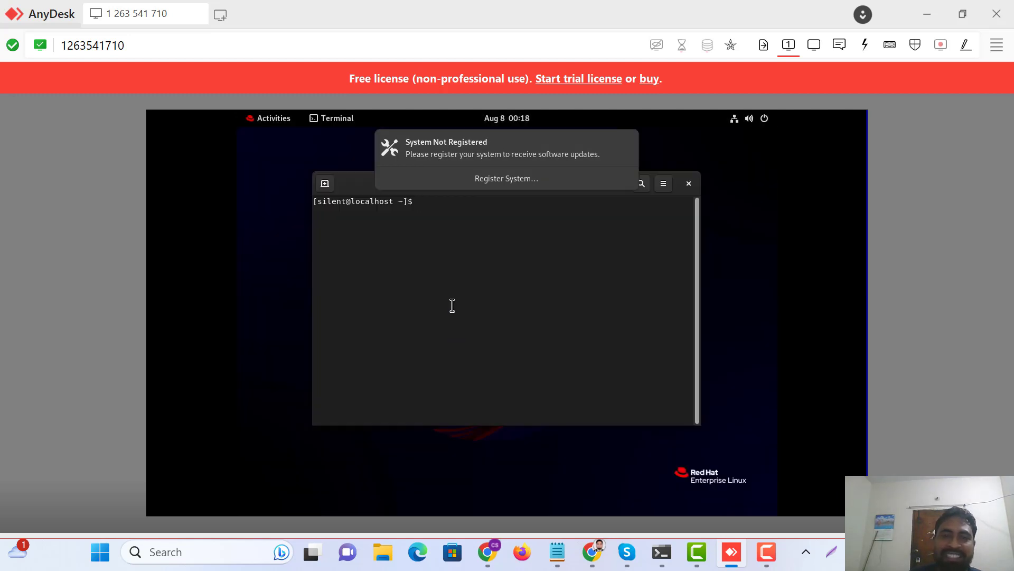
pyautogui.write('ping ')
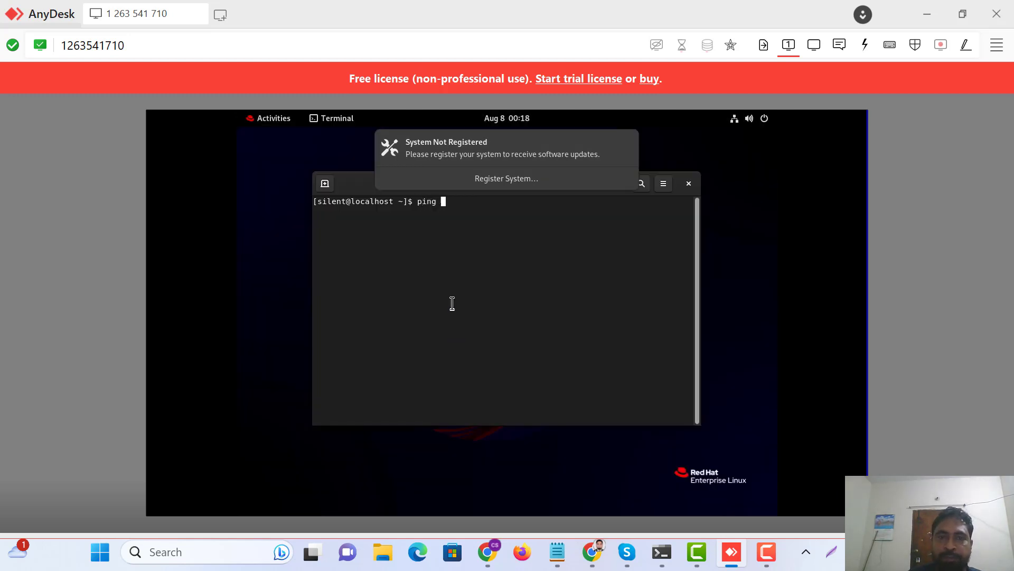
pyautogui.write('gootle.')
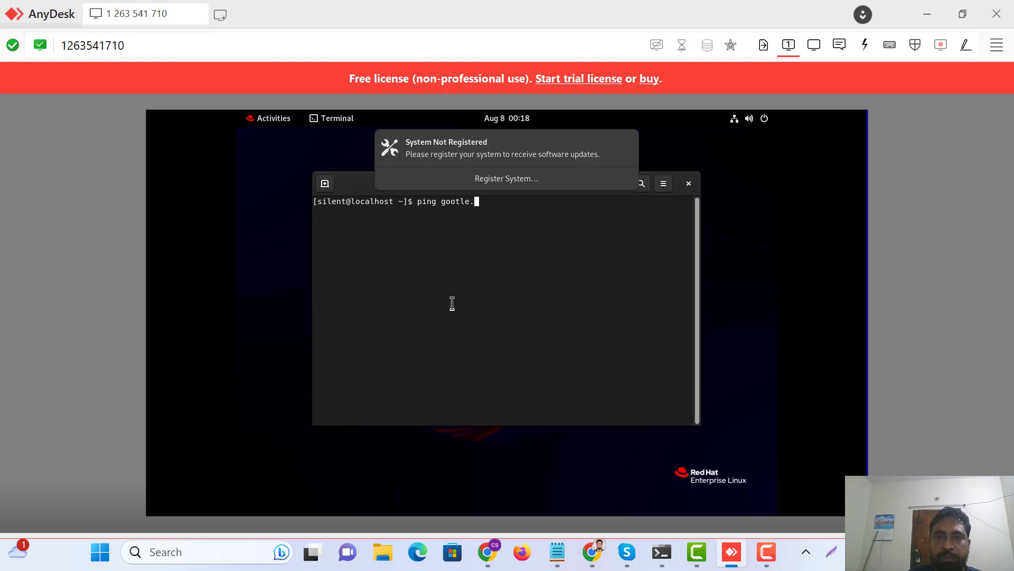
pyautogui.press('BackSpace')
pyautogui.press('BackSpace')
pyautogui.press('BackSpace')
pyautogui.write('go')
pyautogui.press('BackSpace')
pyautogui.press('BackSpace')
pyautogui.write('le')
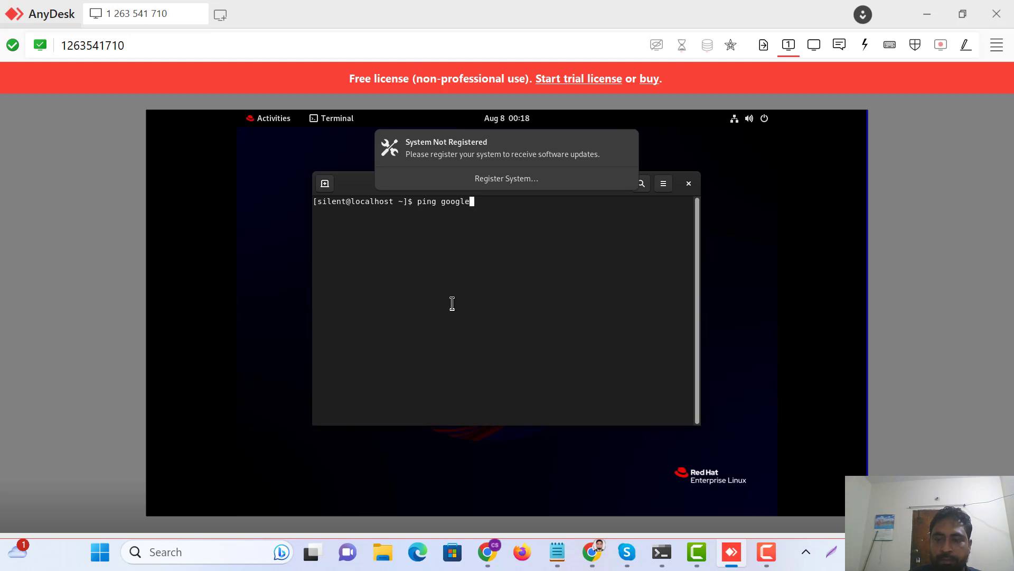
pyautogui.write('.com')
pyautogui.press('Return')
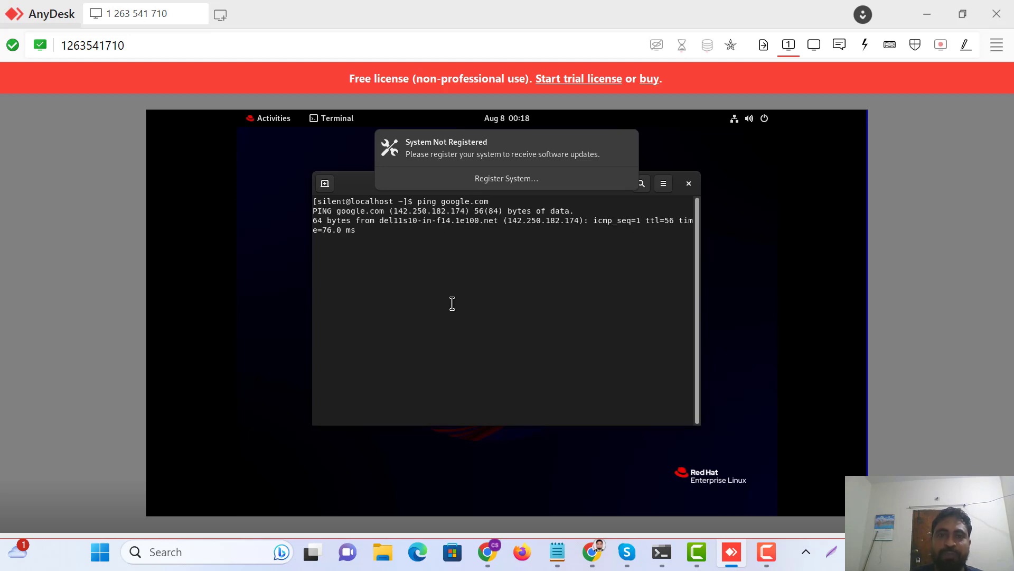